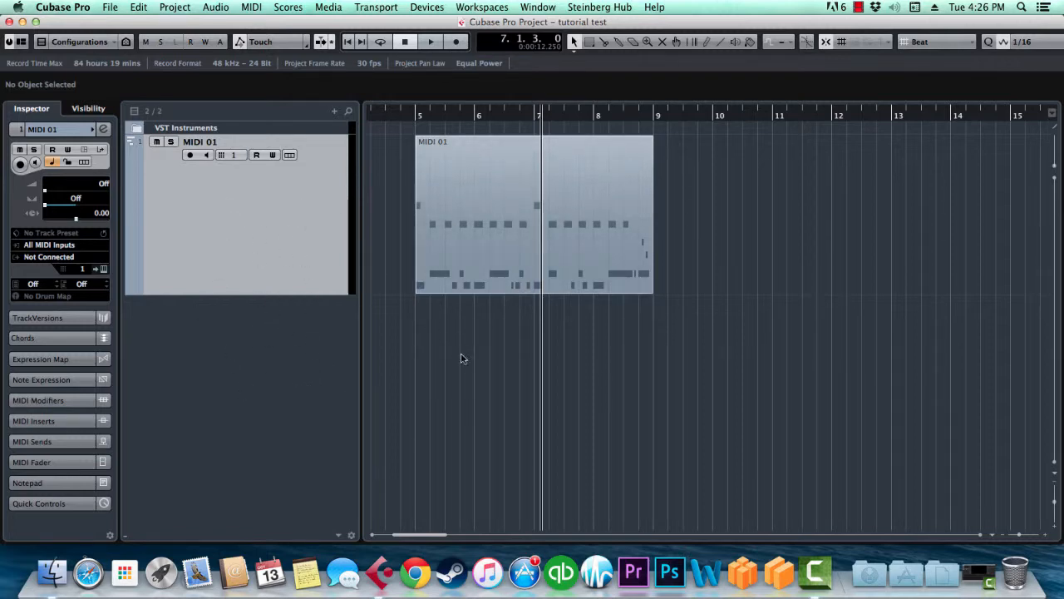
# Step: Open the MIDI 01 part in the Key Editor to examine its drum notes, and close the editor
pyautogui.click(471, 286)
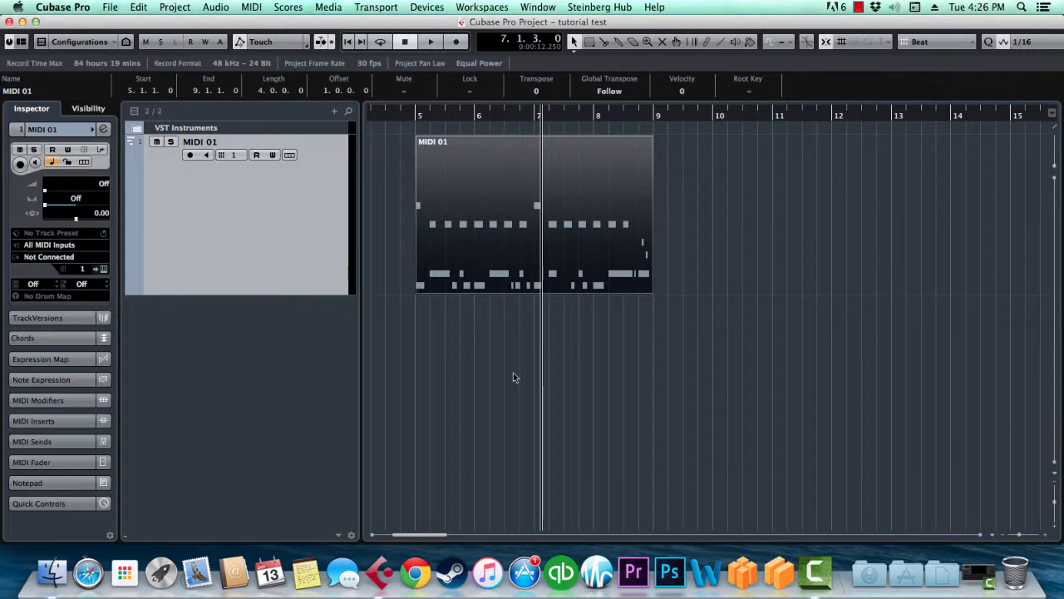
pyautogui.doubleClick(499, 291)
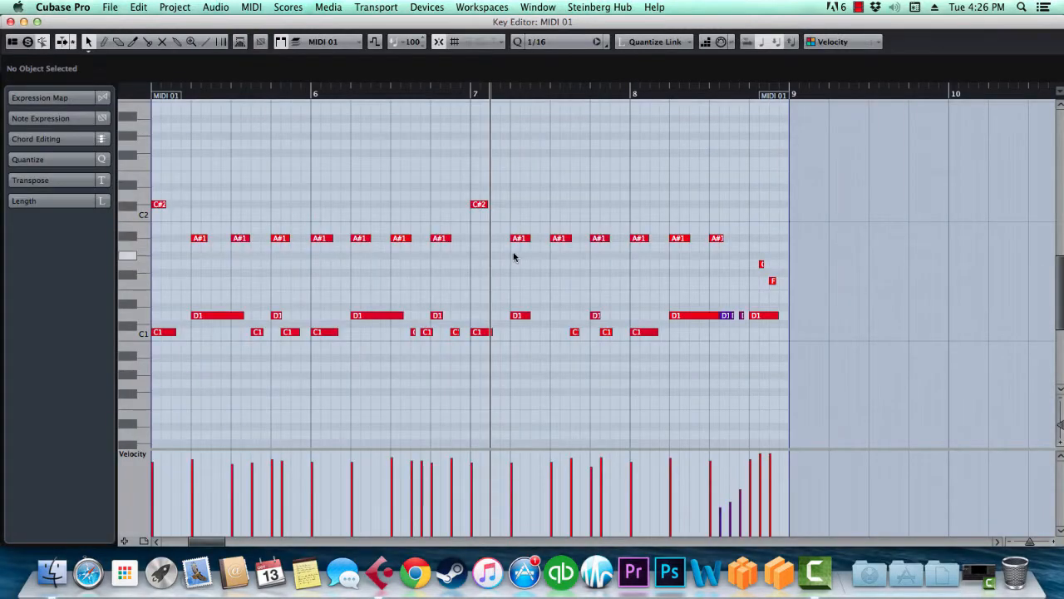
pyautogui.moveTo(505, 164); pyautogui.dragTo(621, 388)
pyautogui.click(568, 388)
pyautogui.click(10, 22)
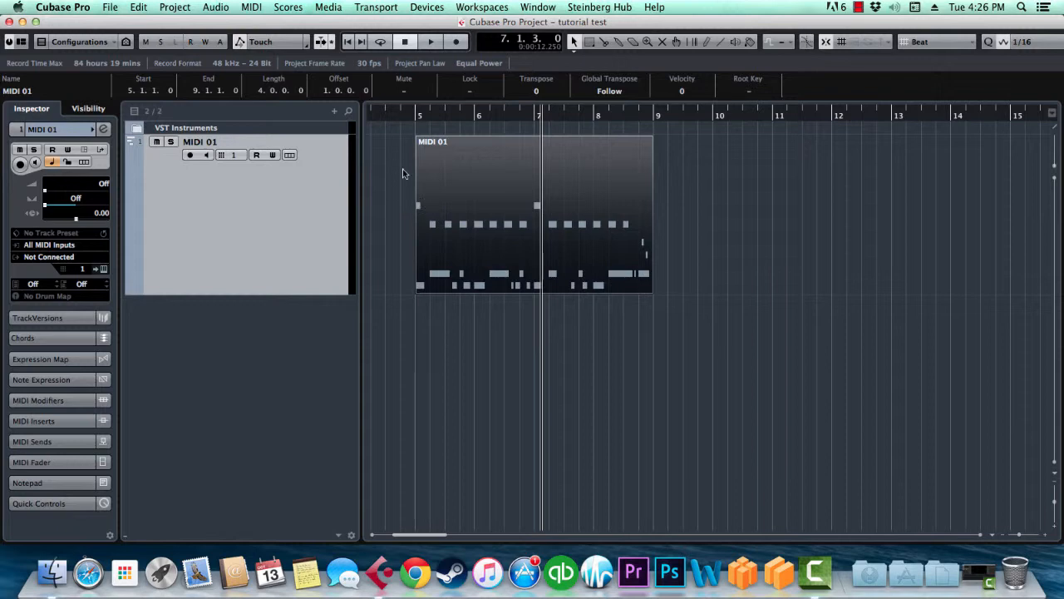
pyautogui.click(487, 326)
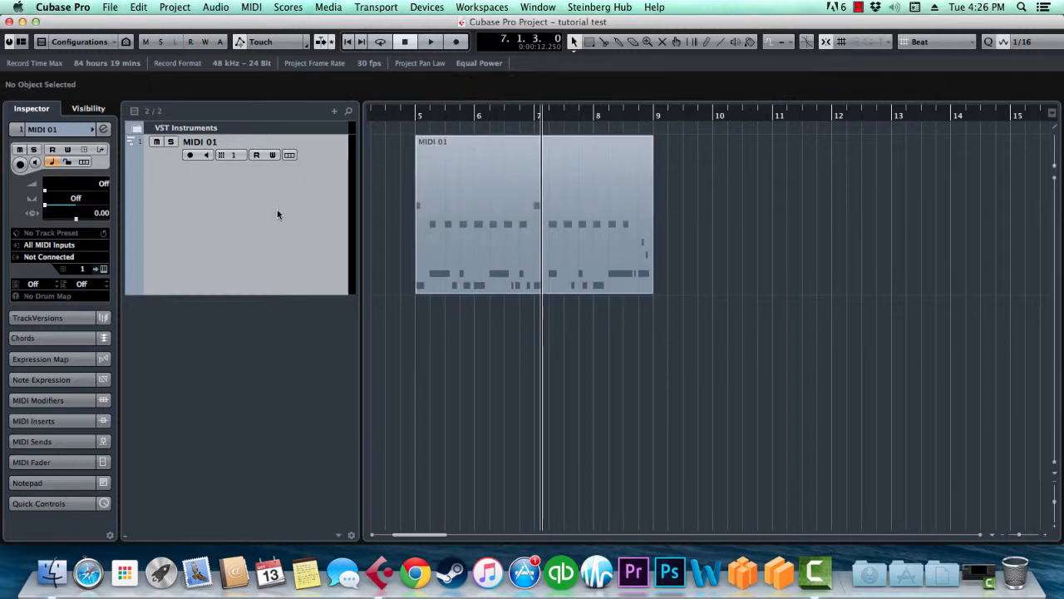
# Step: View the VST Instruments window and the output destinations offered for the MIDI 01 track
pyautogui.click(427, 6)
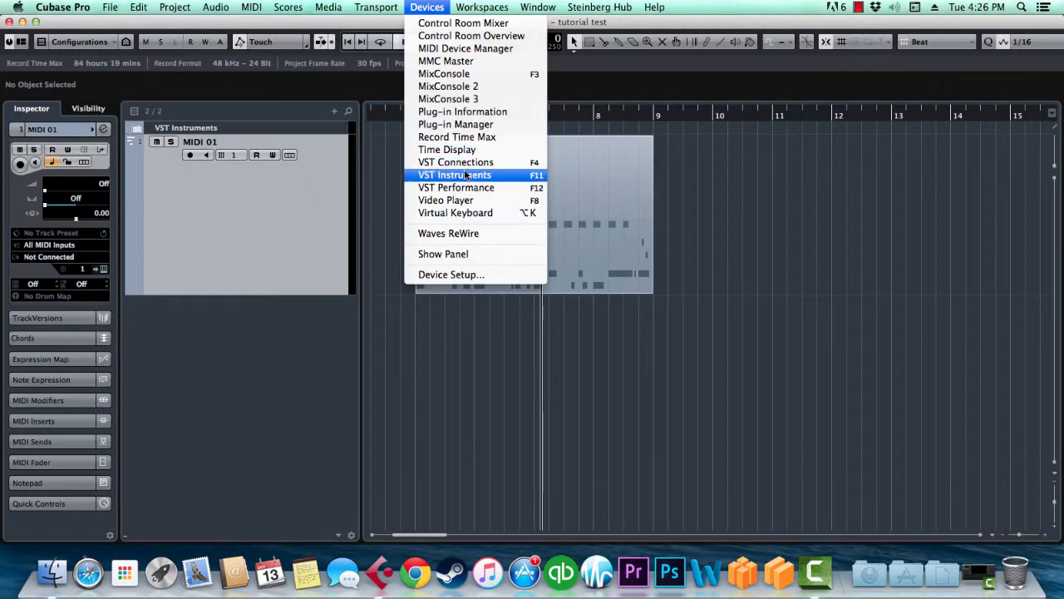
pyautogui.click(430, 8)
pyautogui.click(430, 8)
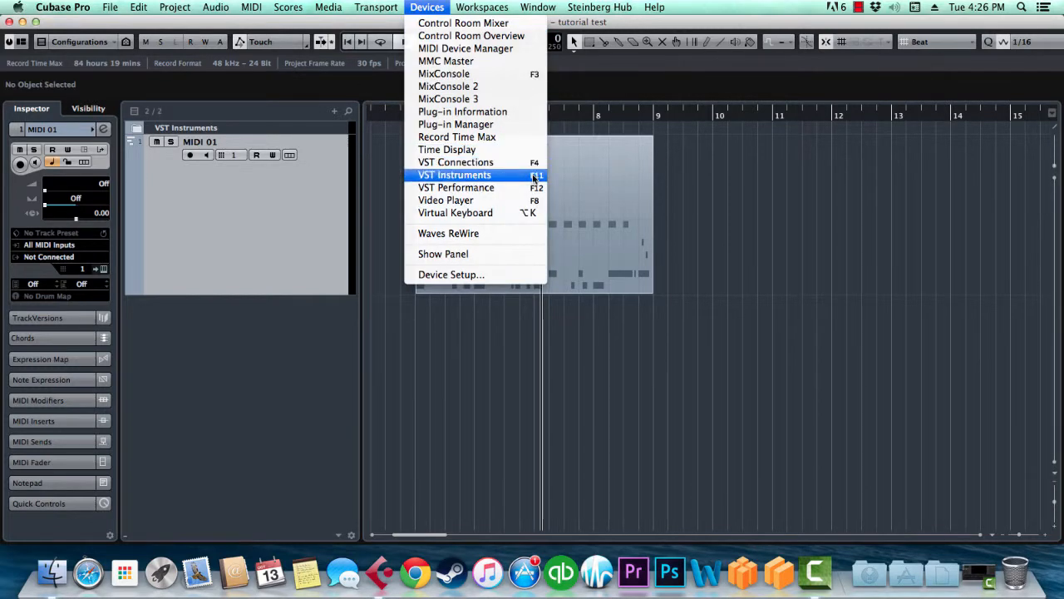
pyautogui.click(491, 176)
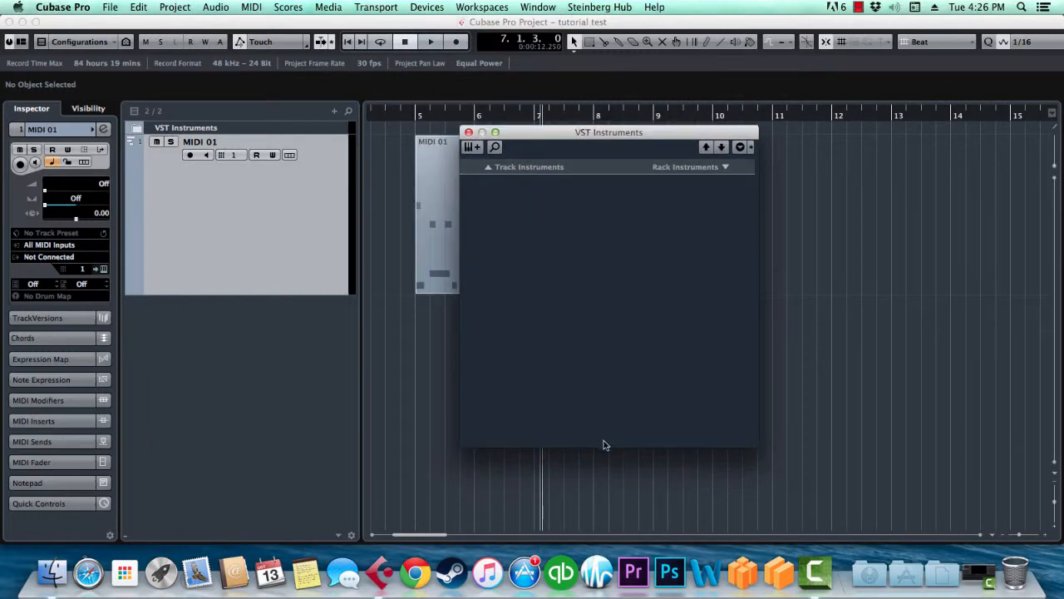
pyautogui.moveTo(605, 447)
pyautogui.mouseDown()
pyautogui.moveTo(615, 508)
pyautogui.moveTo(603, 454)
pyautogui.mouseUp()
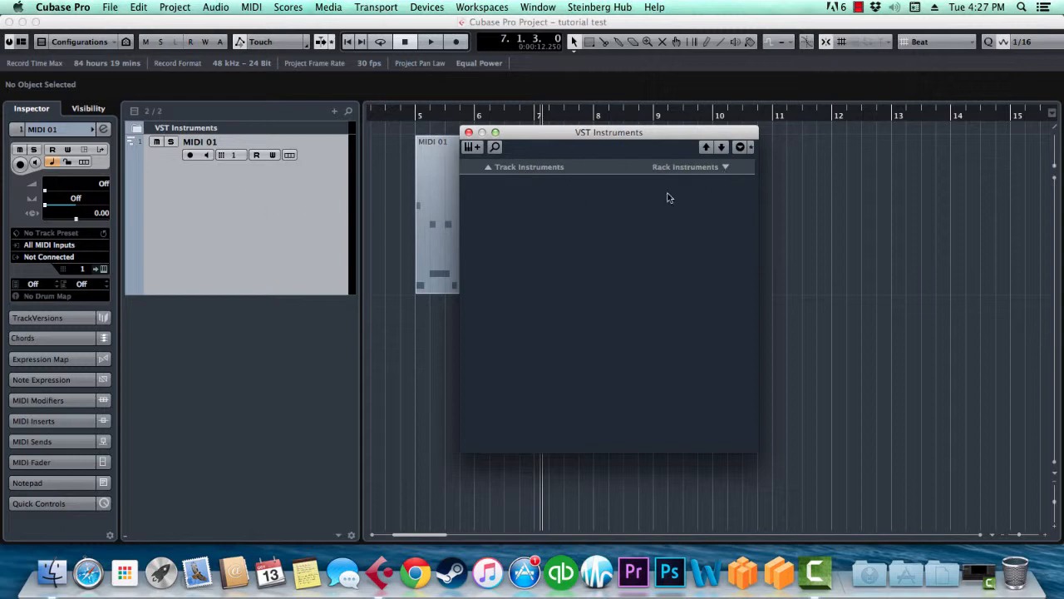
pyautogui.moveTo(626, 132); pyautogui.dragTo(744, 146)
pyautogui.click(279, 214)
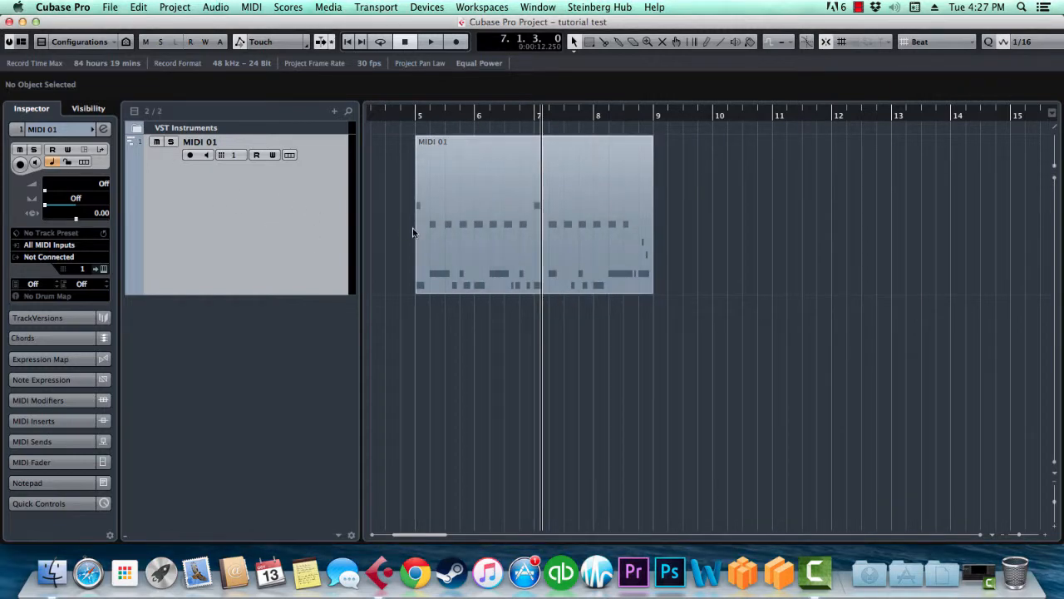
pyautogui.click(64, 261)
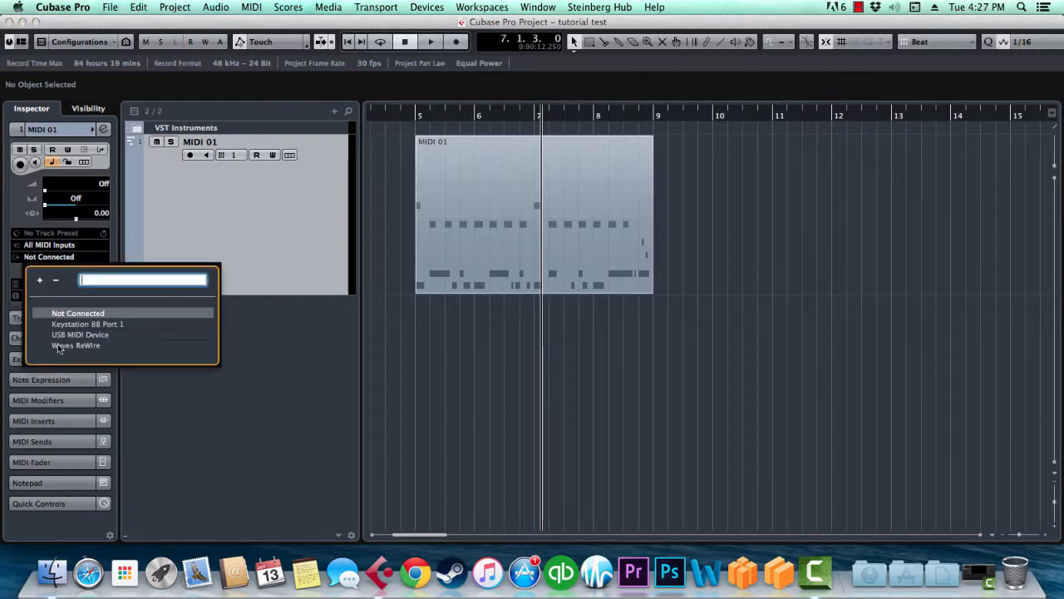
pyautogui.click(232, 233)
# Step: Add SSDSampler as a rack instrument without creating an assigned MIDI track
pyautogui.click(427, 7)
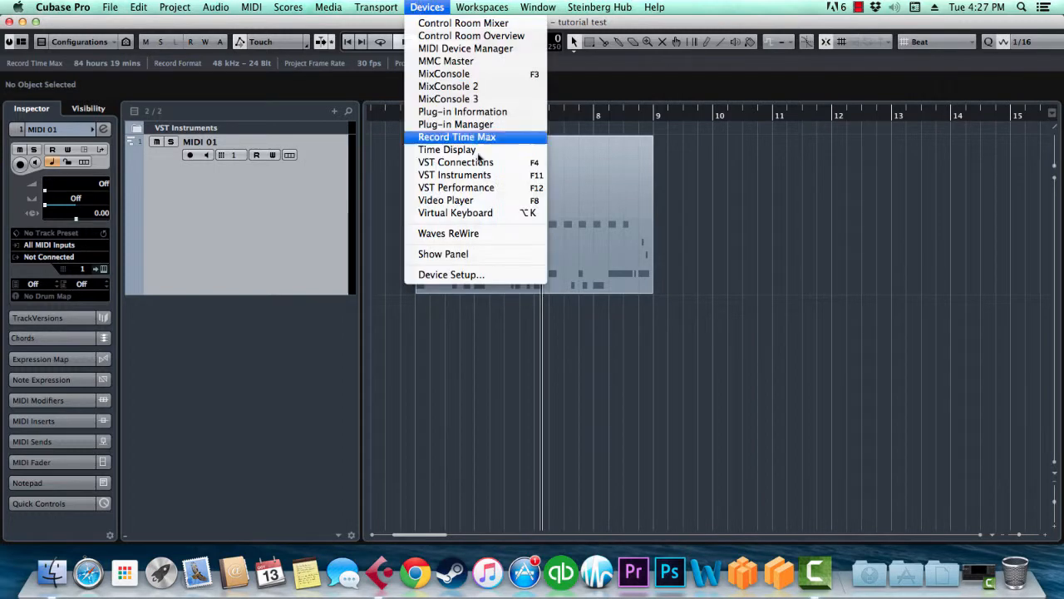
pyautogui.click(466, 175)
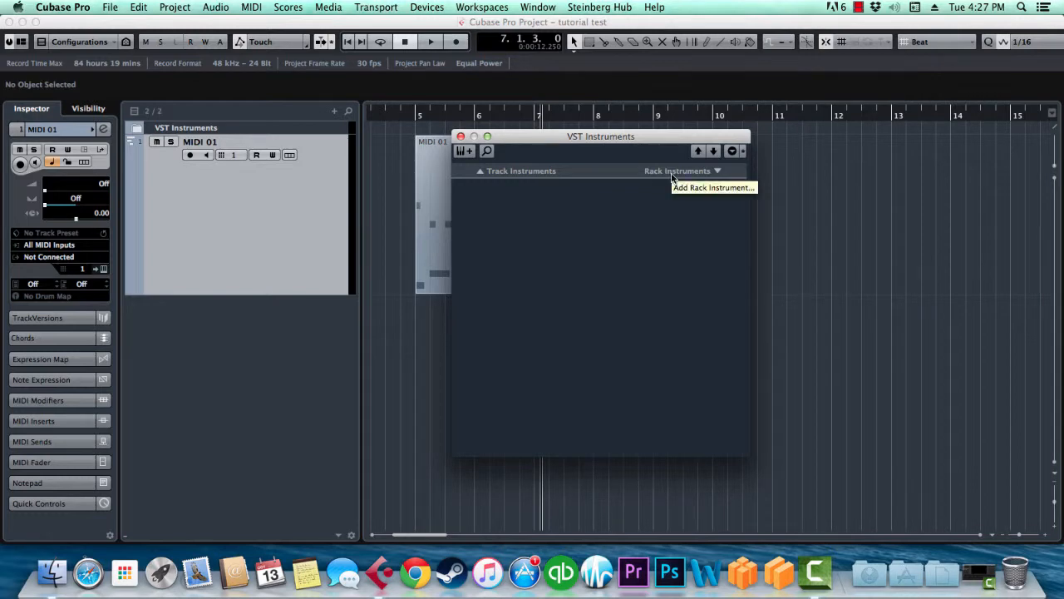
pyautogui.rightClick(598, 295)
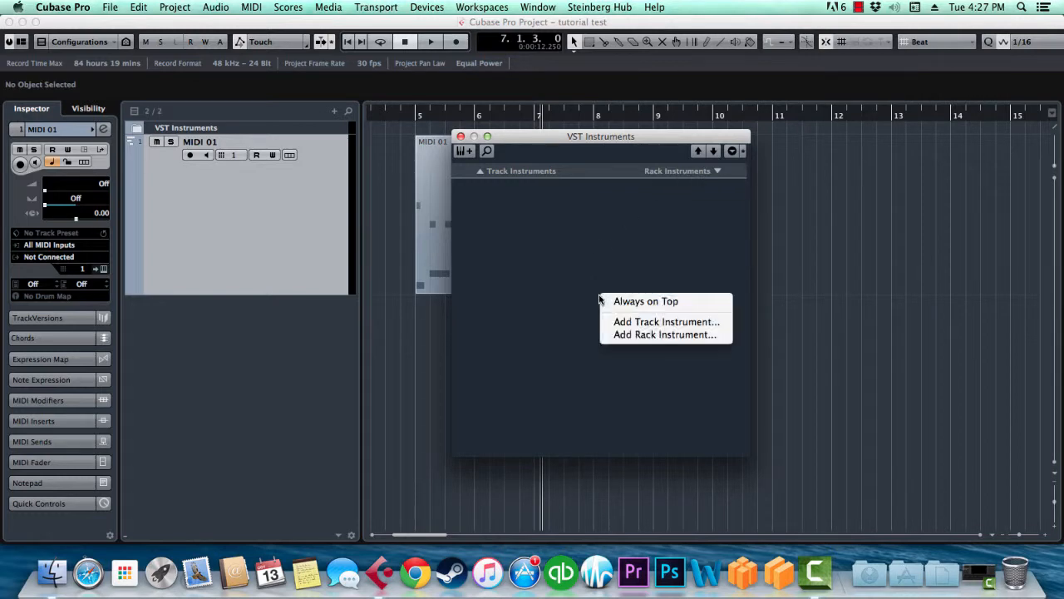
pyautogui.click(669, 334)
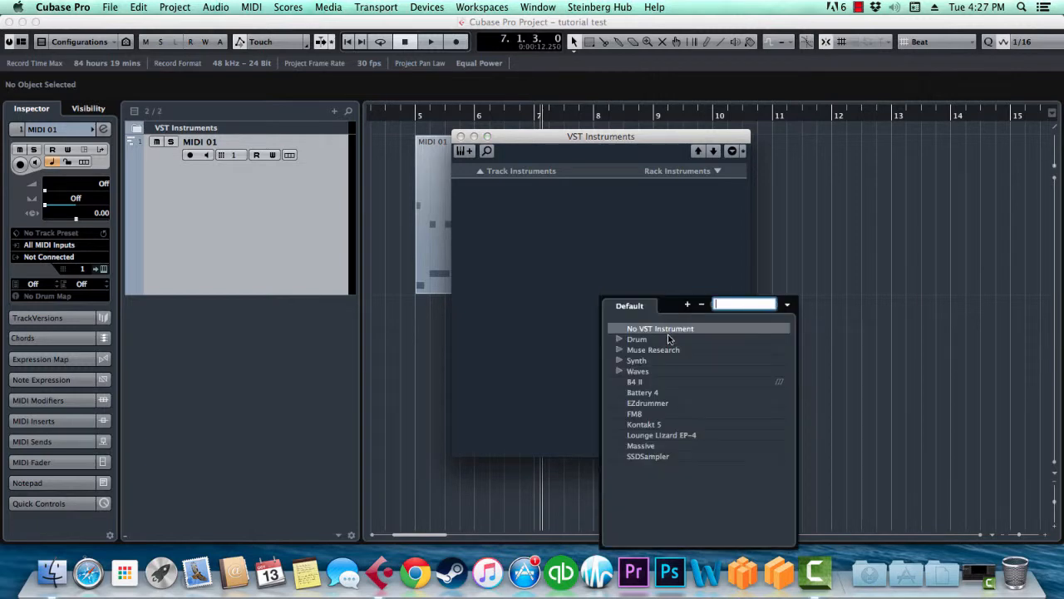
pyautogui.click(650, 456)
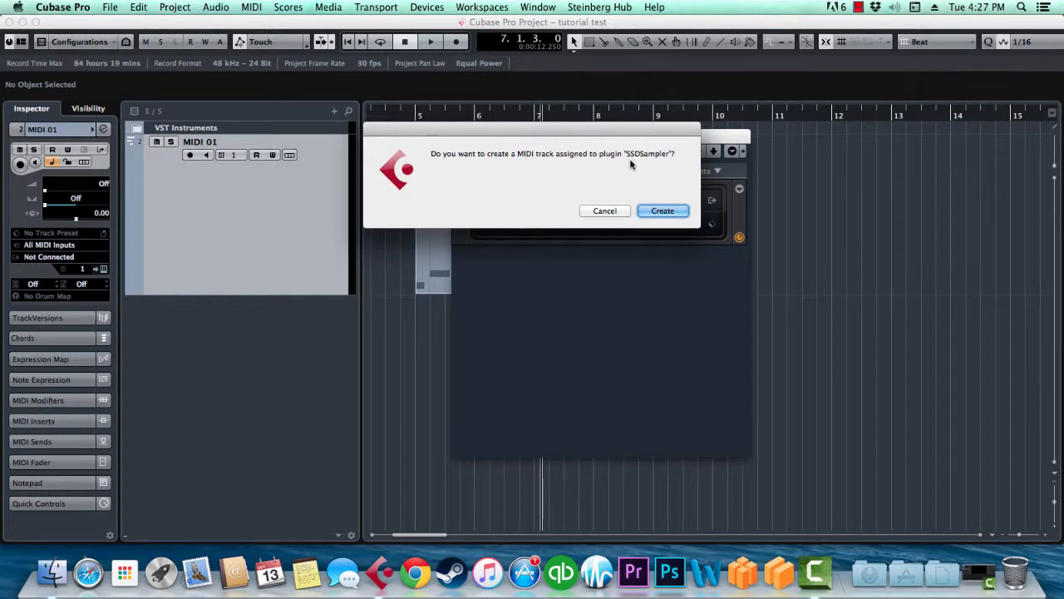
pyautogui.moveTo(446, 133); pyautogui.dragTo(532, 325)
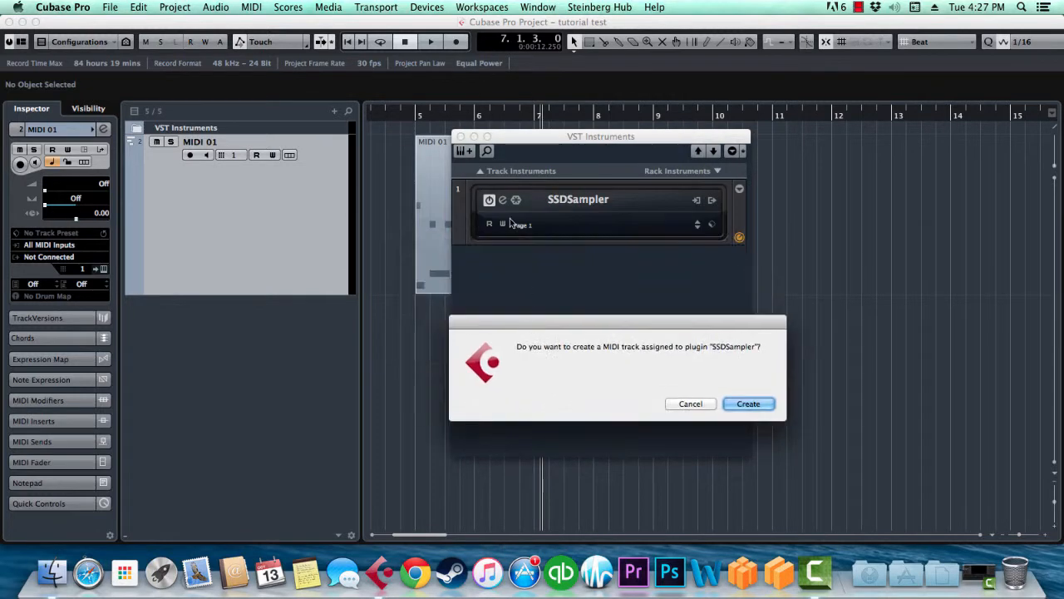
pyautogui.moveTo(614, 322); pyautogui.dragTo(517, 192)
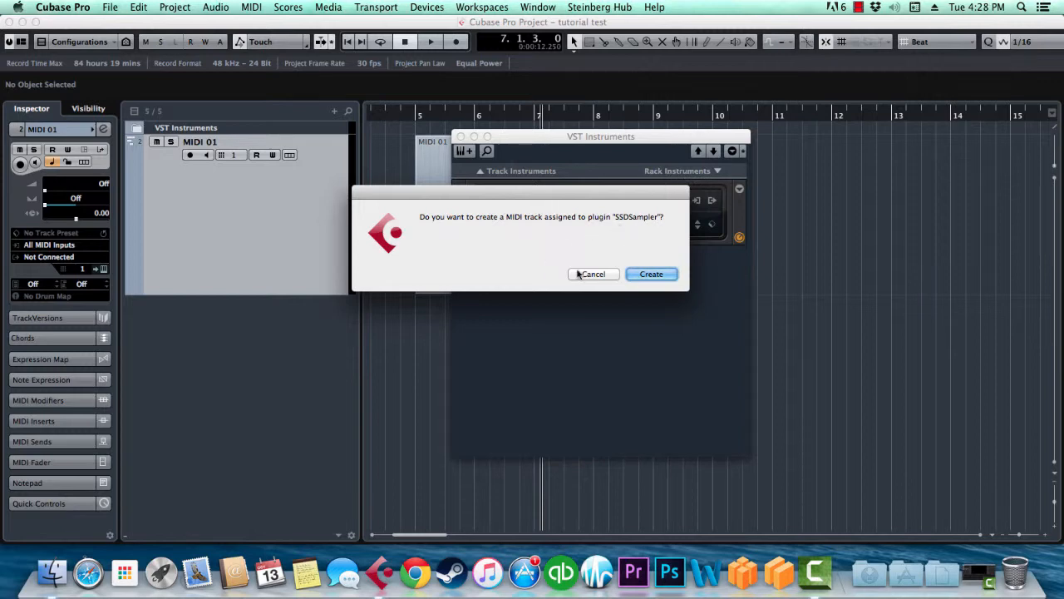
pyautogui.click(584, 275)
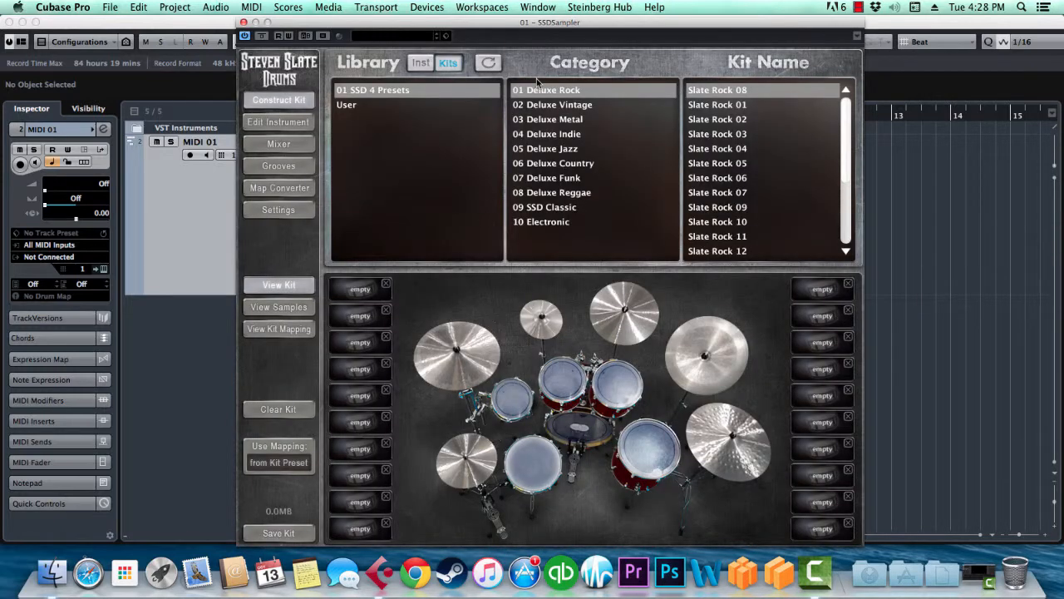
# Step: Load the Slate Rock 10 kit from the Deluxe Rock presets in SSDSampler and close the plug-in window
pyautogui.moveTo(534, 24); pyautogui.dragTo(554, 24)
pyautogui.click(747, 221)
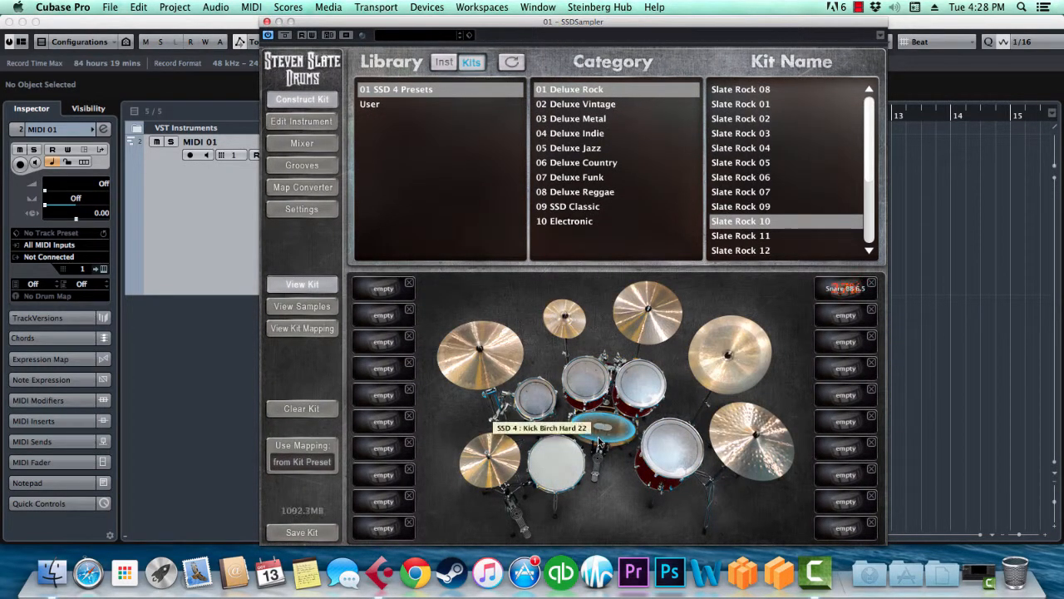
pyautogui.click(266, 23)
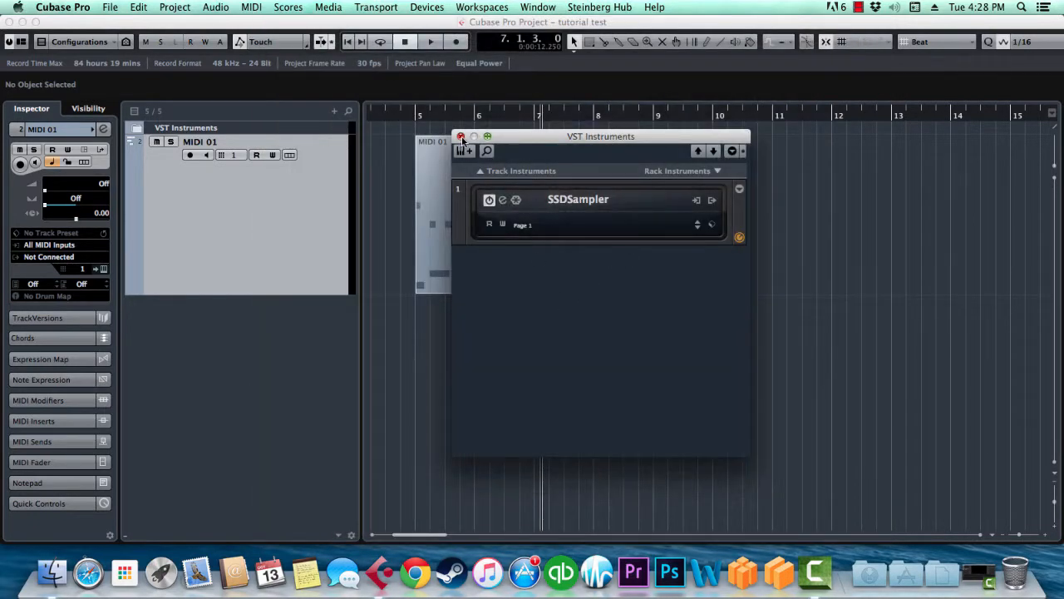
# Step: Add Lounge Lizard EP-4 as a second rack instrument and close its plug-in window
pyautogui.moveTo(580, 141); pyautogui.dragTo(588, 124)
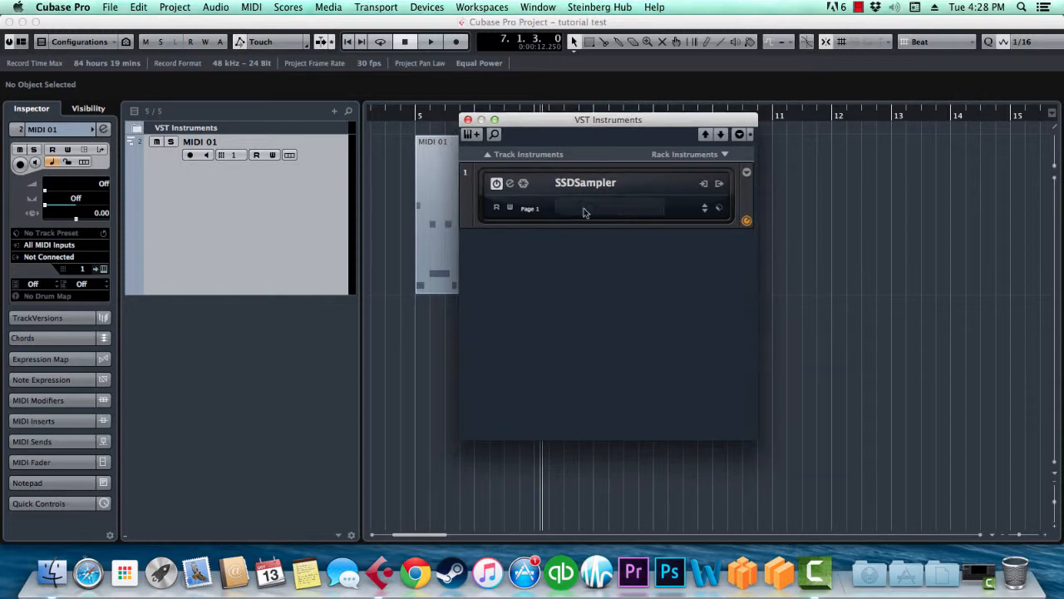
pyautogui.rightClick(584, 261)
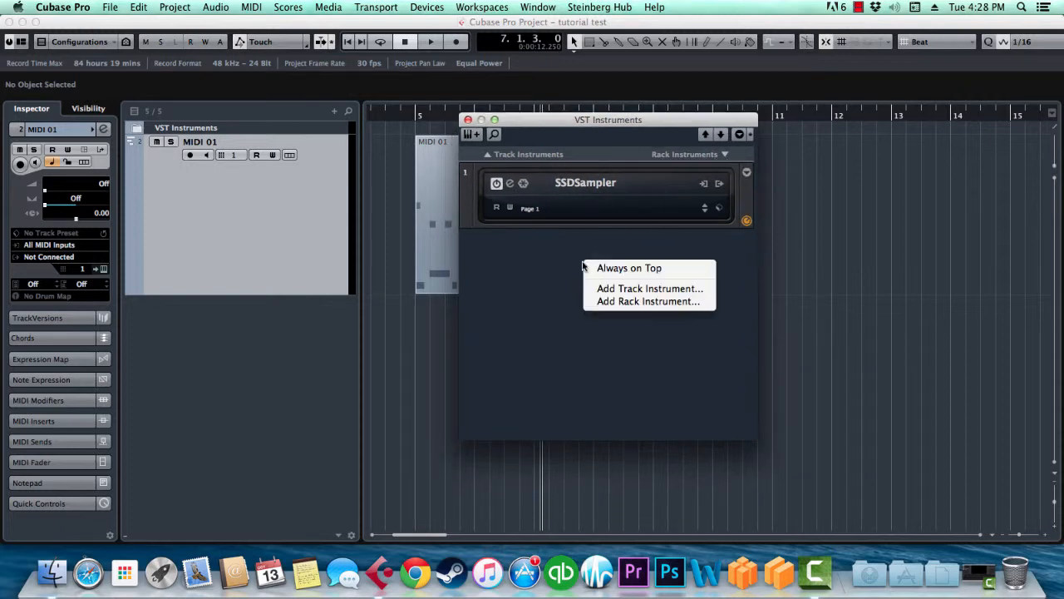
pyautogui.click(628, 301)
pyautogui.click(636, 401)
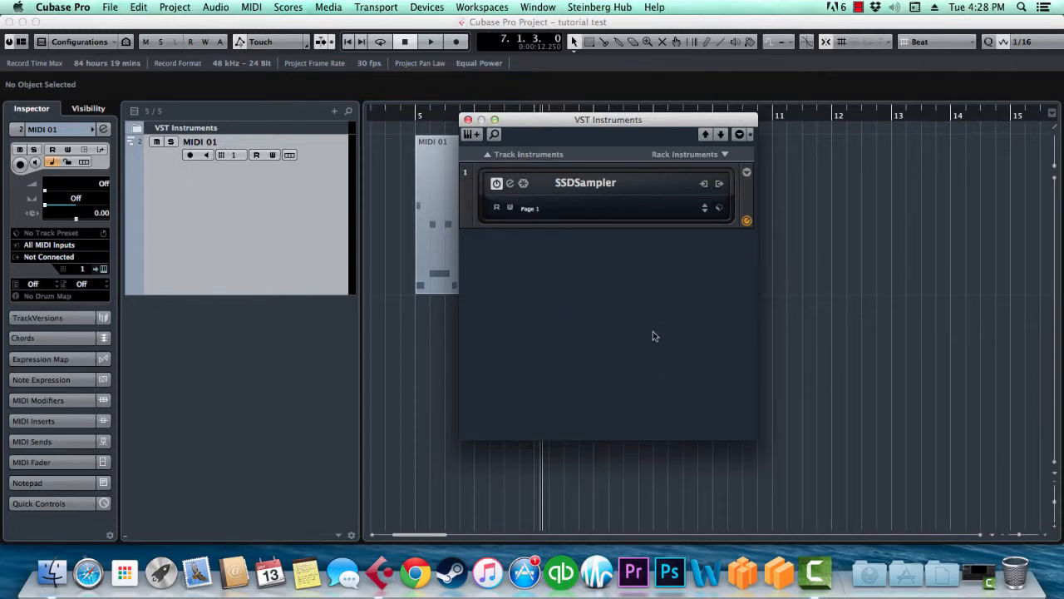
pyautogui.press('Return')
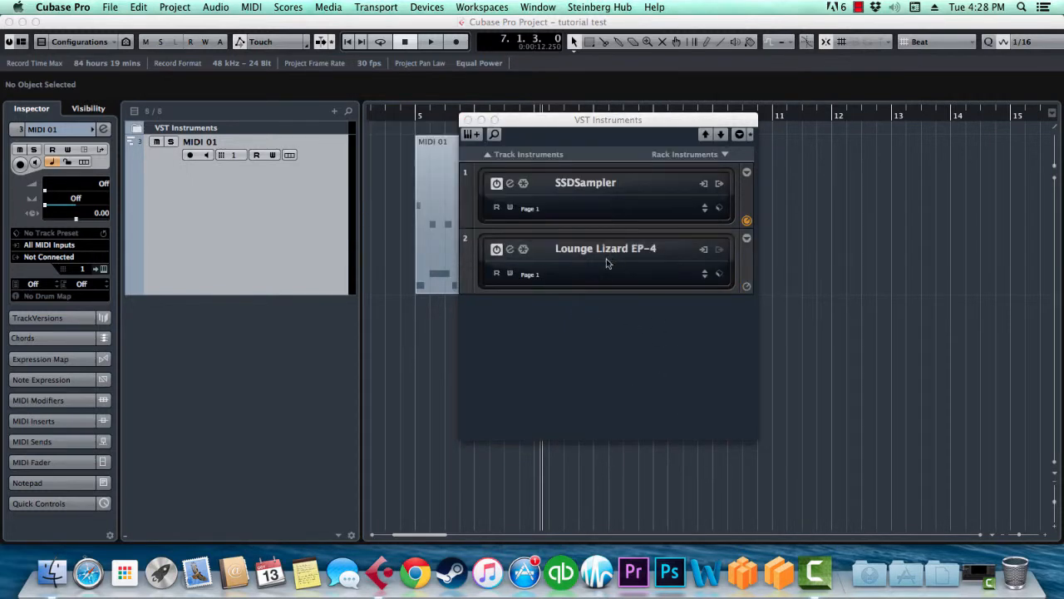
pyautogui.click(33, 53)
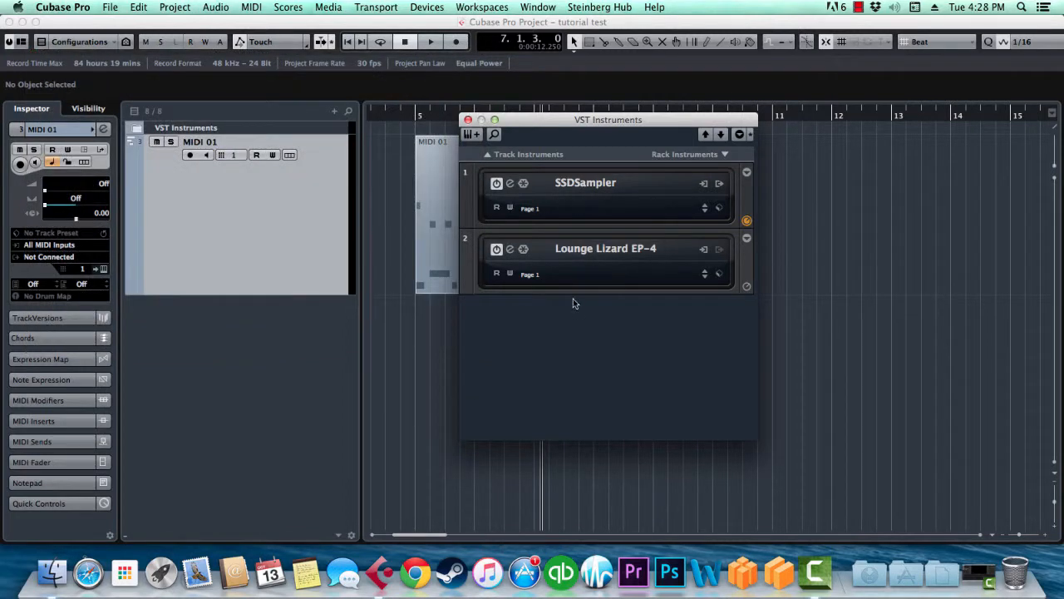
# Step: Remove Lounge Lizard EP-4 from the second slot by setting it to No VST Instrument
pyautogui.click(590, 251)
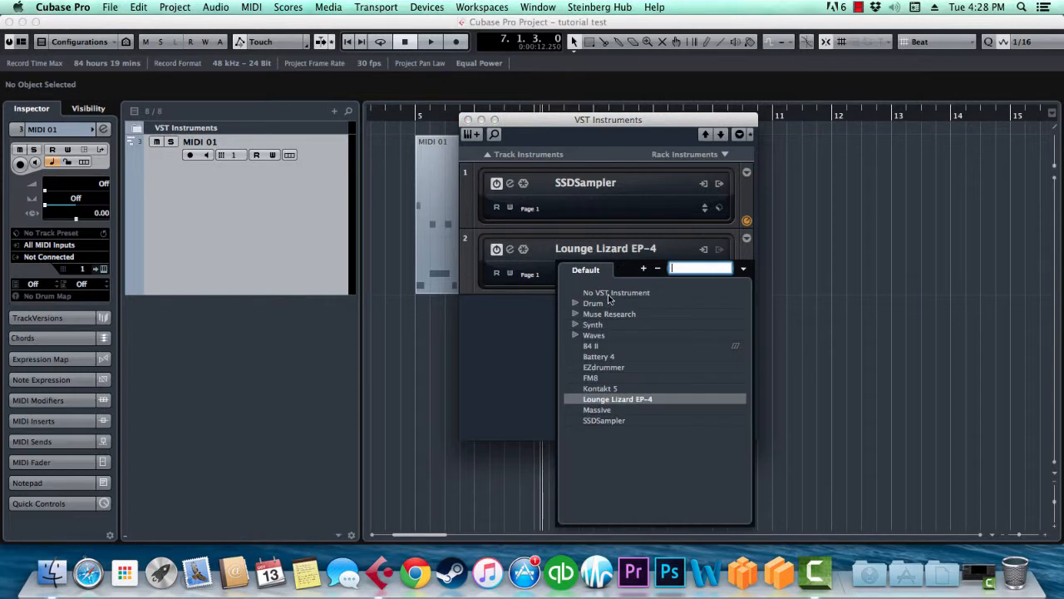
pyautogui.click(609, 293)
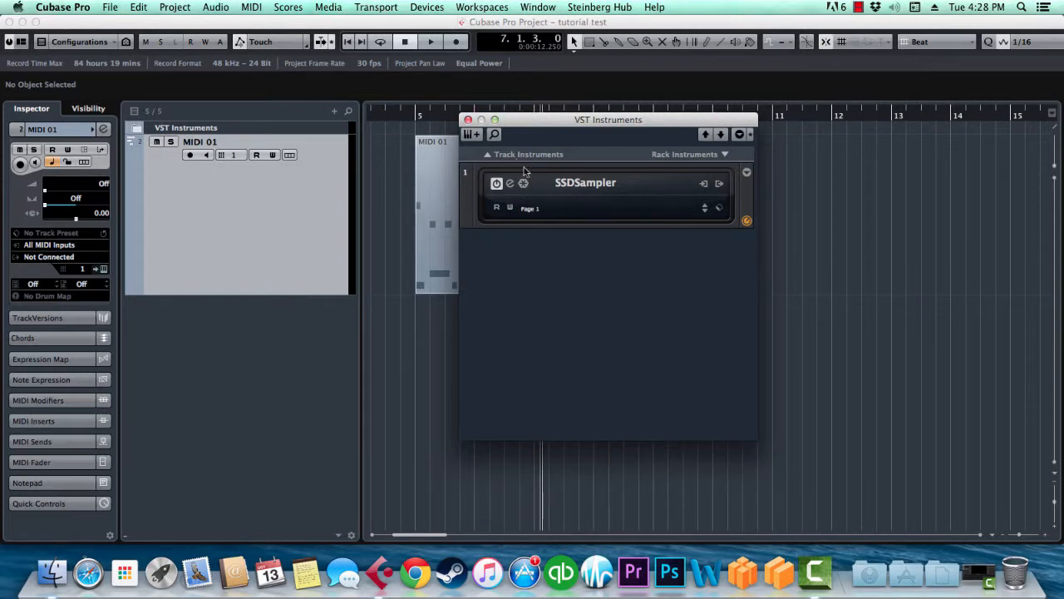
# Step: Close the VST Instruments window and play the unrouted MIDI 01 part from bar 5
pyautogui.click(468, 120)
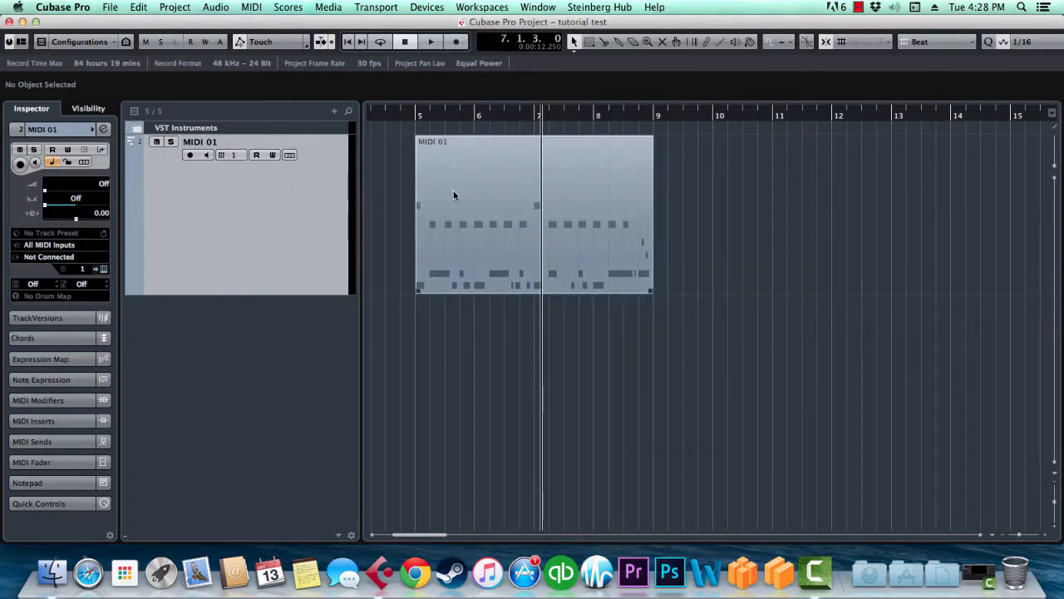
pyautogui.click(419, 116)
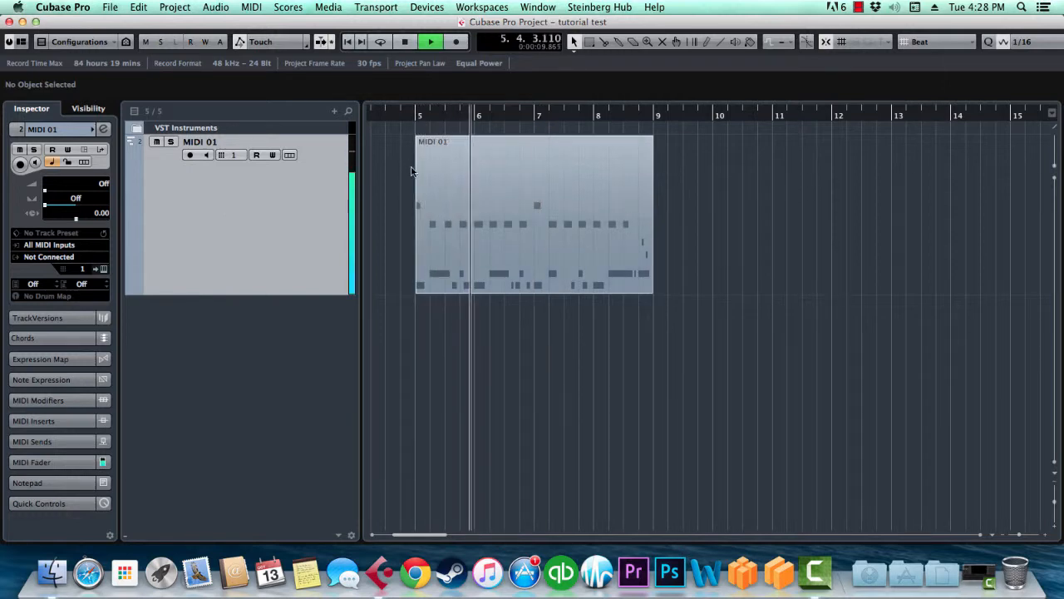
pyautogui.press('space')
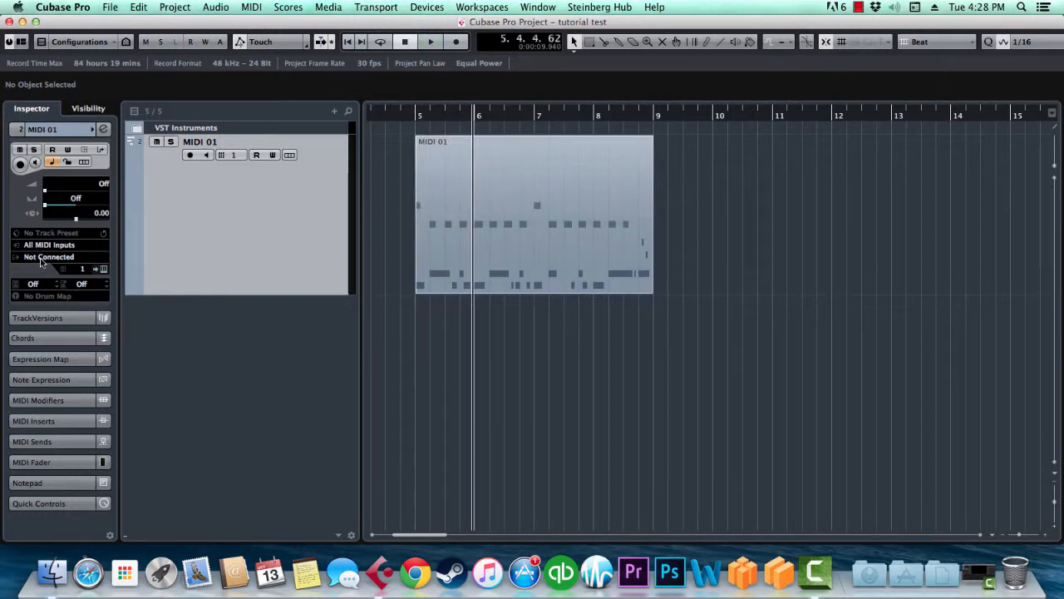
# Step: Route the MIDI 01 track's output to 01. SSDSampler – MIDI In
pyautogui.click(42, 261)
pyautogui.click(293, 225)
pyautogui.click(47, 257)
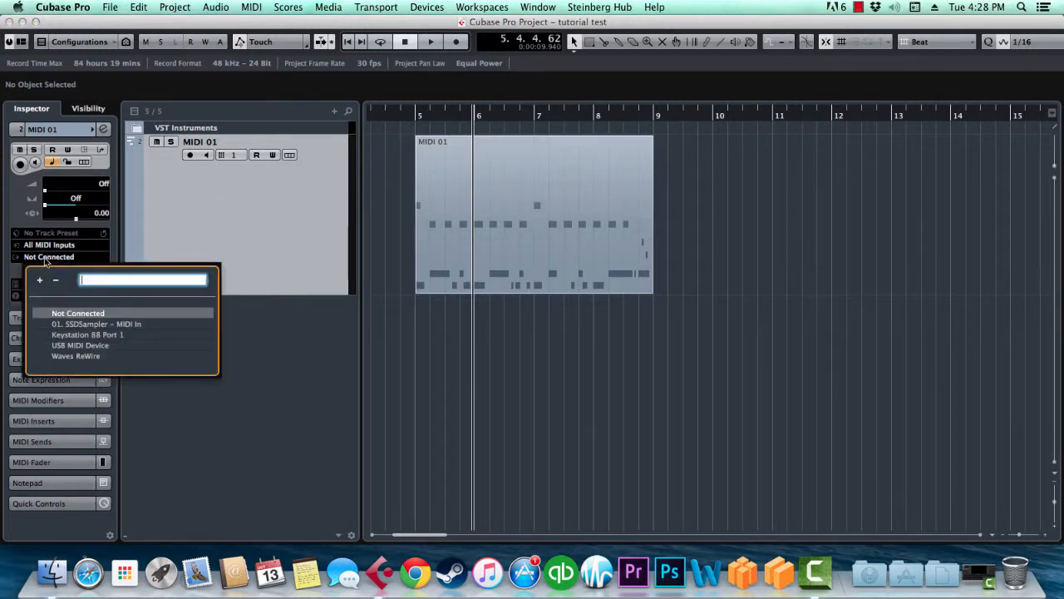
pyautogui.click(79, 326)
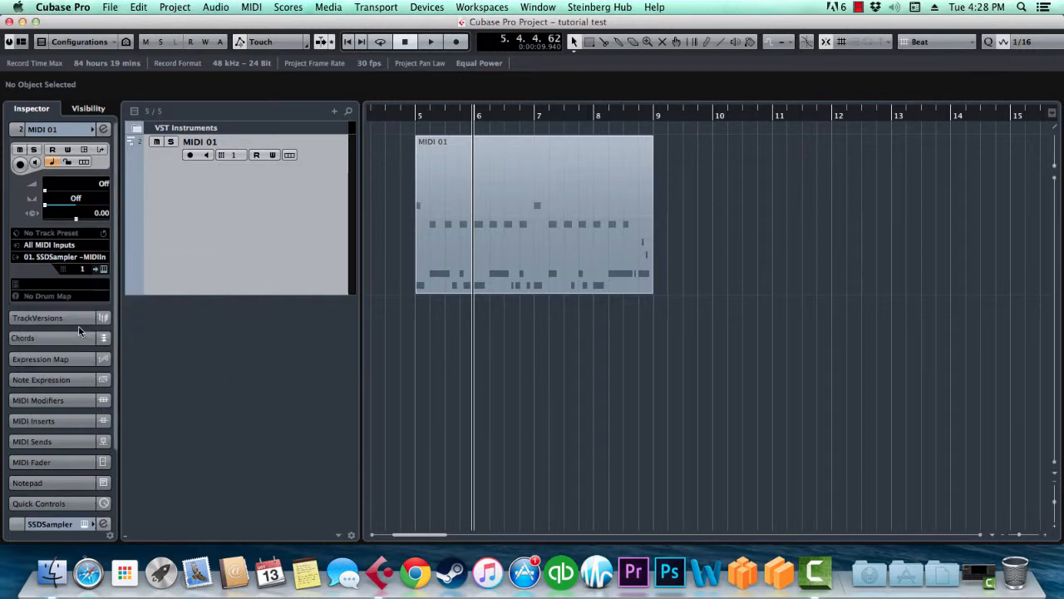
# Step: Audition the MIDI 01 part through SSDSampler from bar 5 and stop playback
pyautogui.click(415, 115)
pyautogui.press('space')
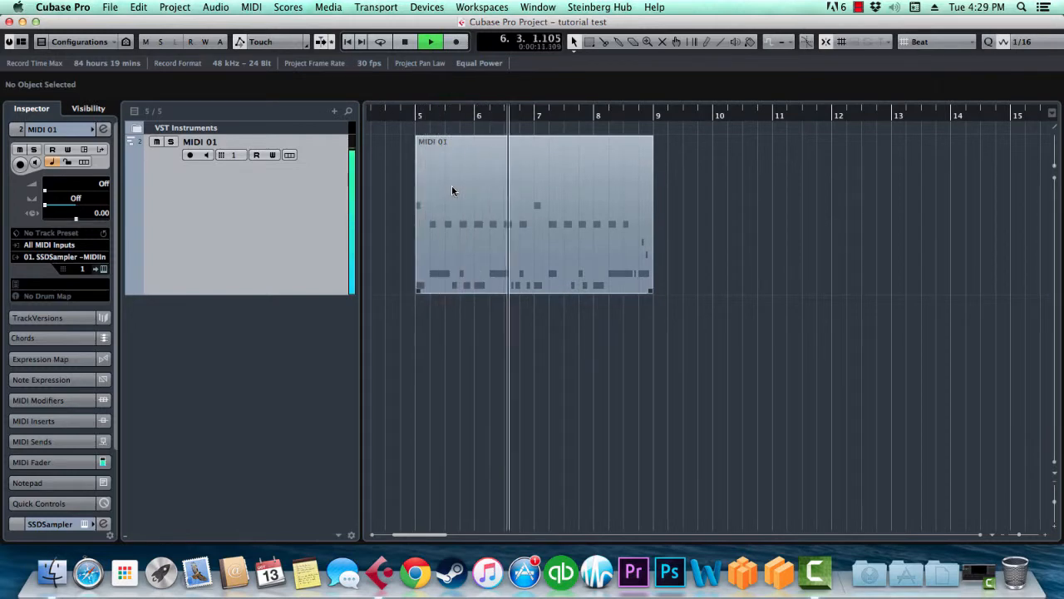
pyautogui.press('space')
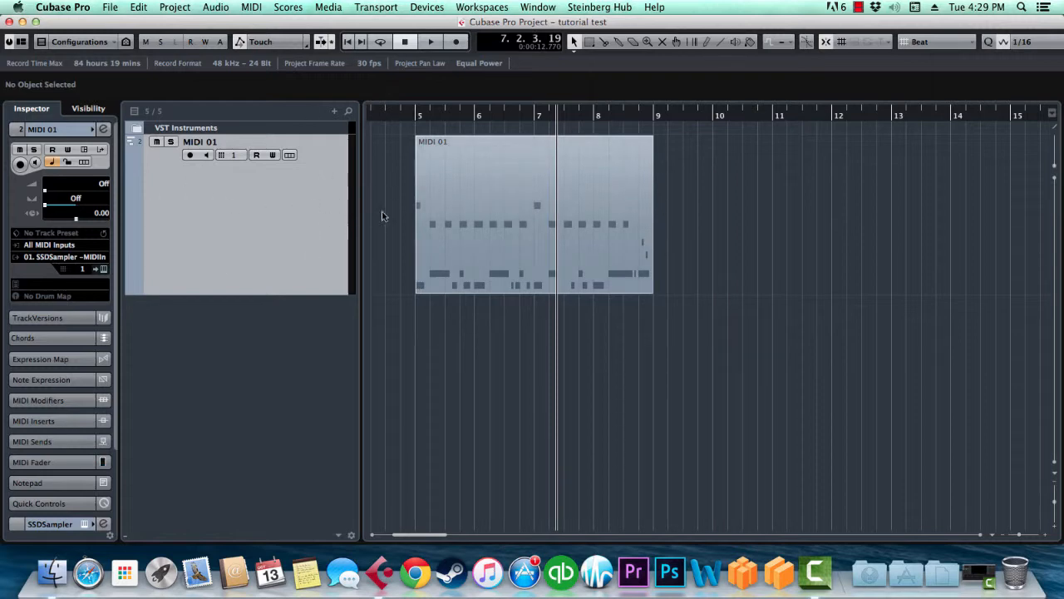
# Step: Reopen the VST Instruments window to review the rack holding SSDSampler
pyautogui.click(417, 240)
pyautogui.click(449, 336)
pyautogui.click(416, 7)
pyautogui.click(457, 178)
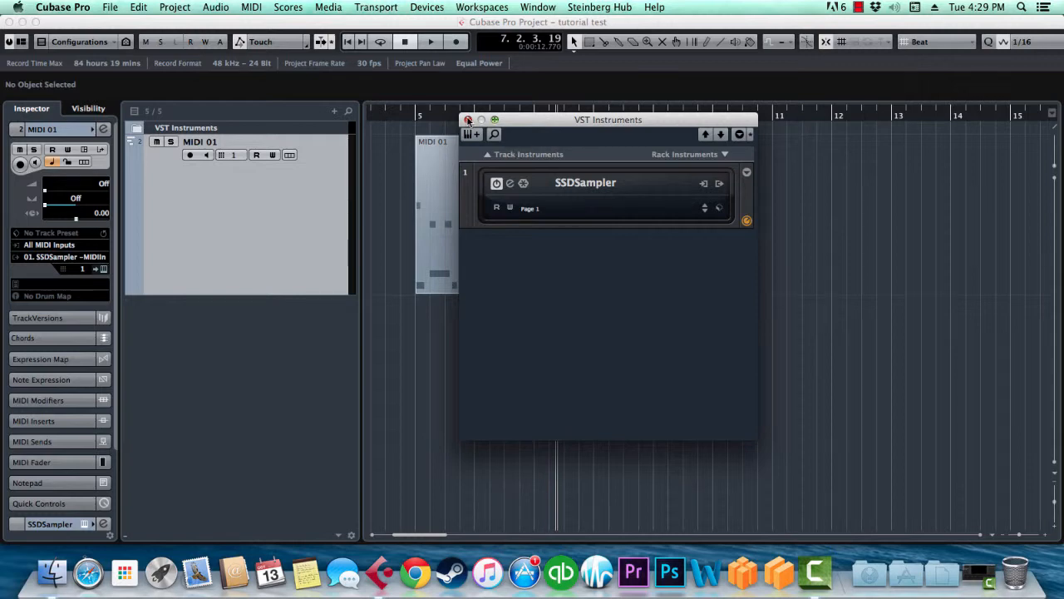
# Step: Load Lounge Lizard EP-4 as a second rack instrument without creating an assigned MIDI track, and close the instrument windows
pyautogui.click(681, 156)
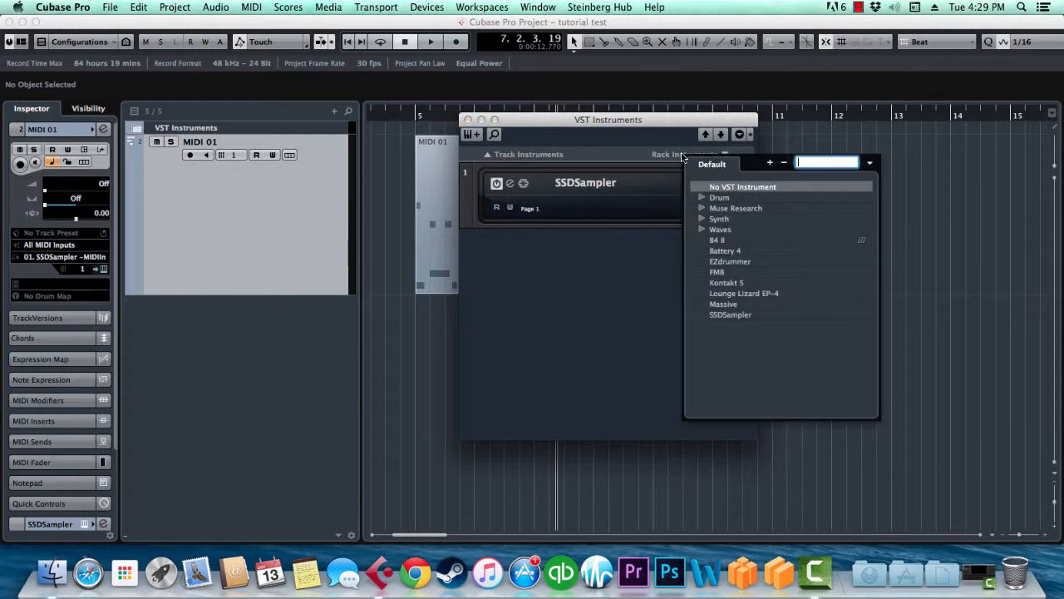
pyautogui.click(603, 308)
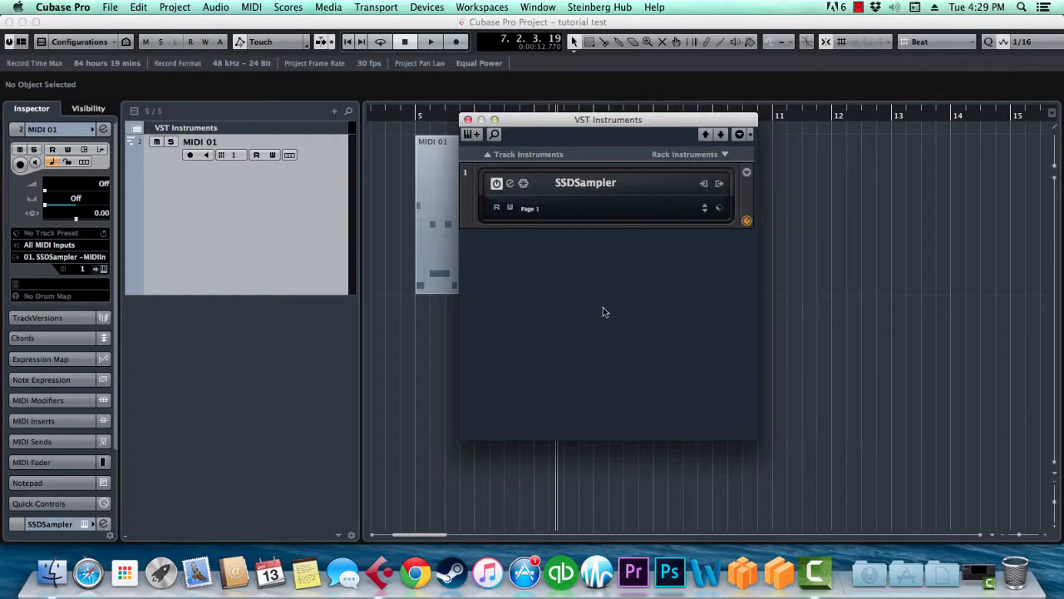
pyautogui.click(666, 156)
pyautogui.click(557, 326)
pyautogui.click(624, 216)
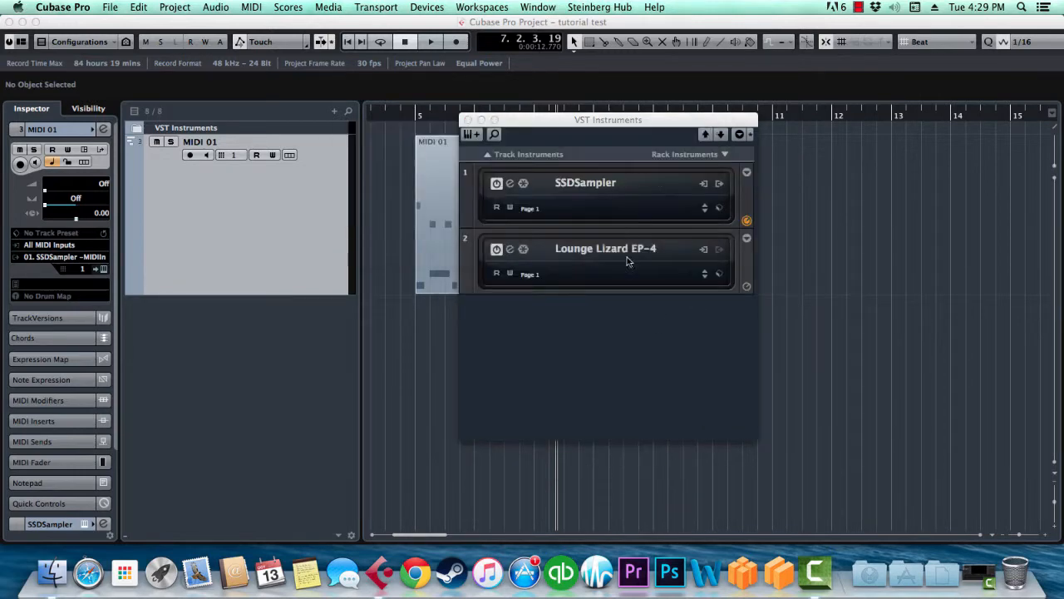
pyautogui.click(33, 52)
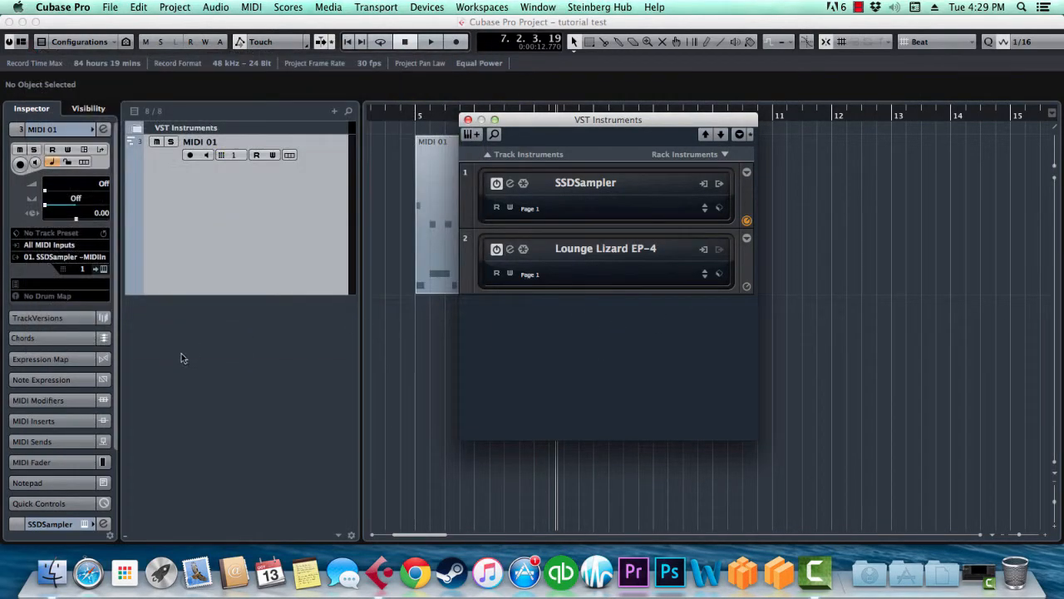
pyautogui.press('F11')
# Step: Add one MIDI track below MIDI 01 and route its output to 02. Lounge Lizard EP-4 - MIDI In
pyautogui.rightClick(221, 343)
pyautogui.click(268, 384)
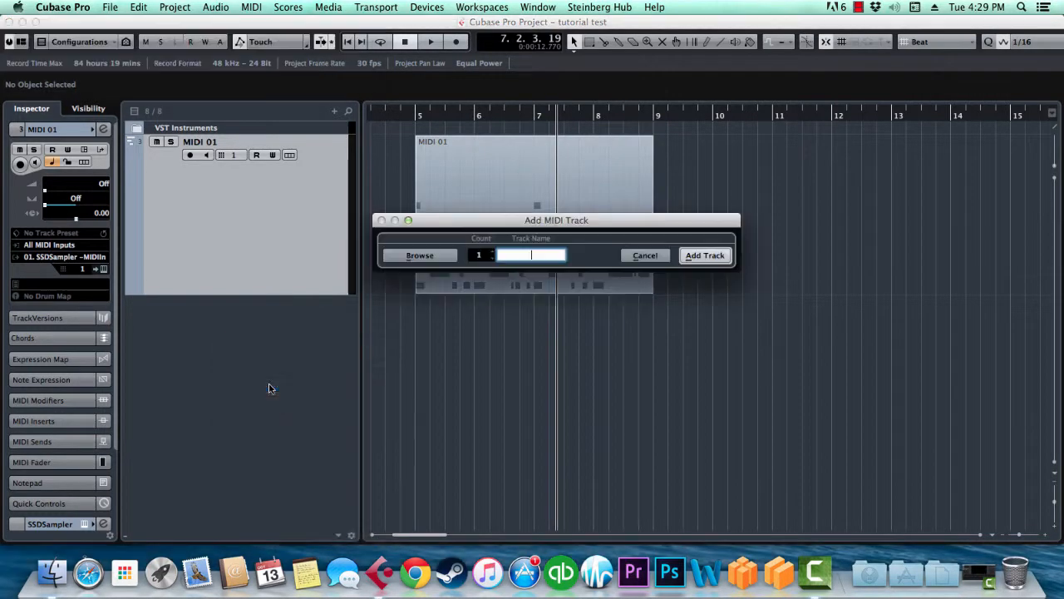
pyautogui.click(703, 255)
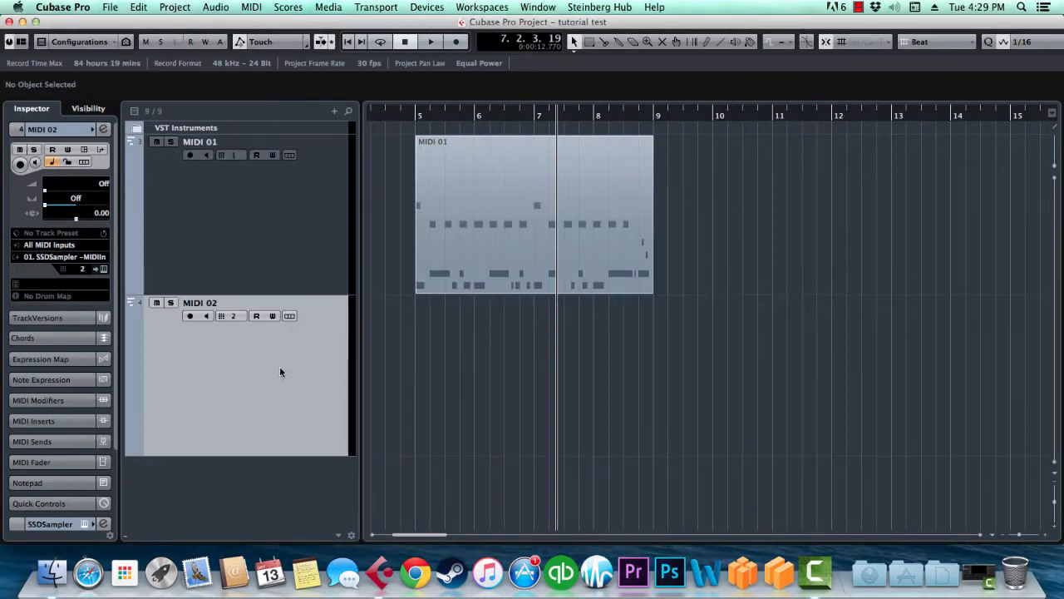
pyautogui.click(51, 257)
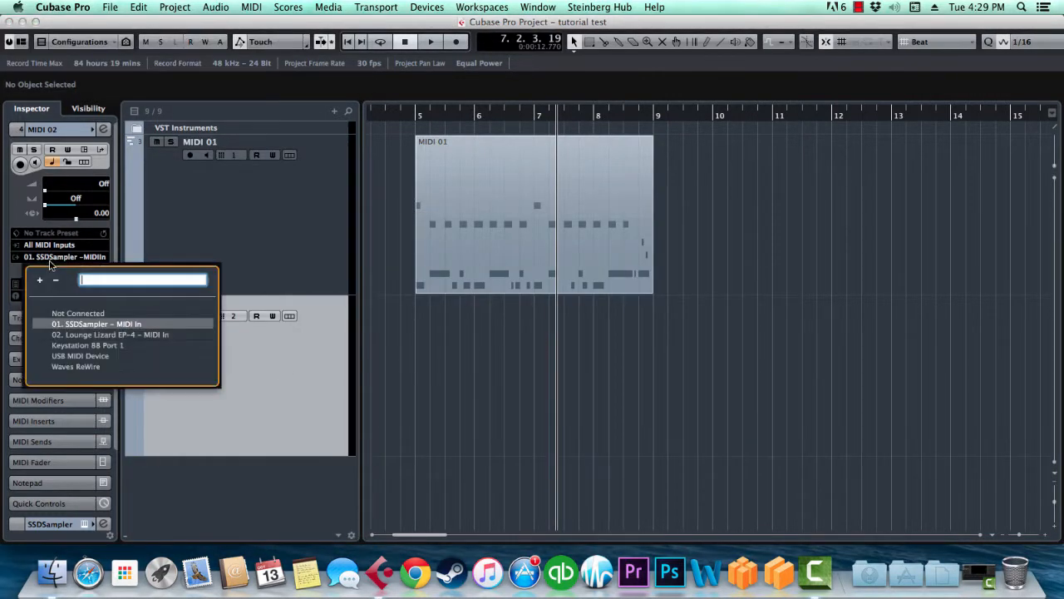
pyautogui.click(81, 334)
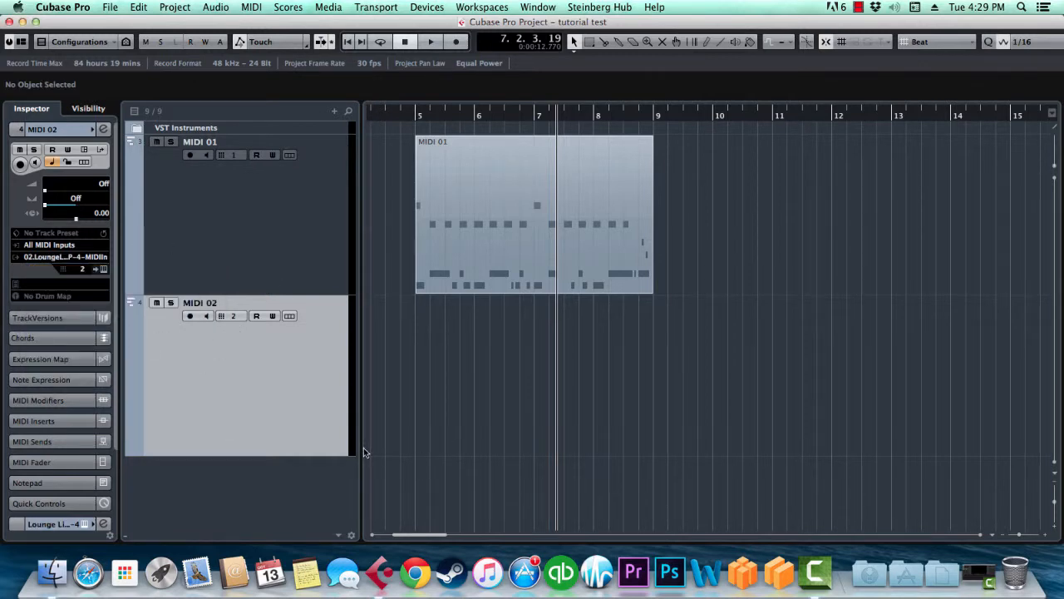
# Step: Remove the MIDI 02 track and unload Lounge Lizard EP-4 from the instrument rack by setting its slot to No VST Instrument
pyautogui.rightClick(269, 372)
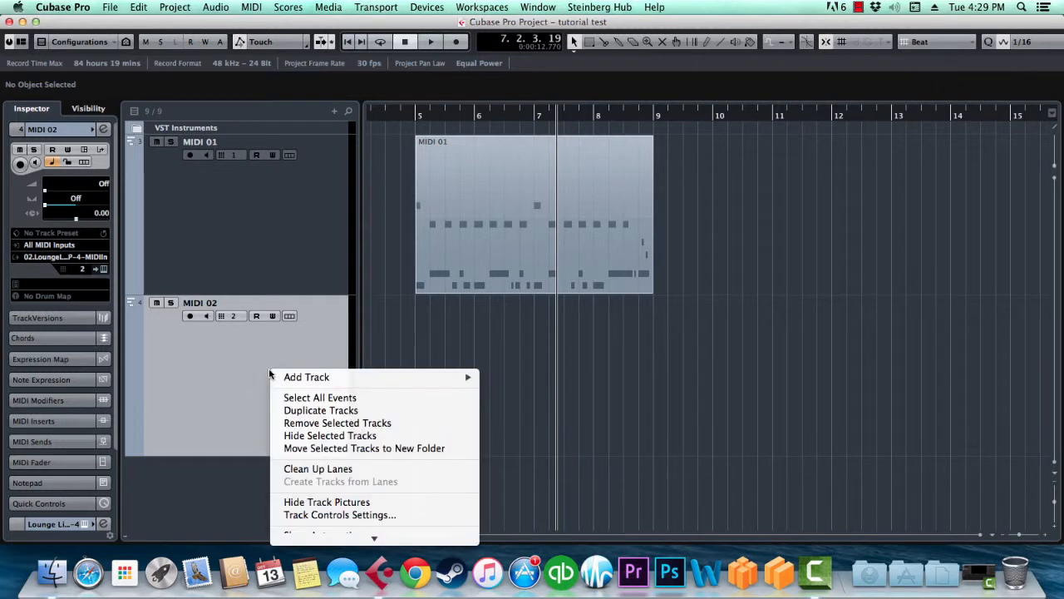
pyautogui.click(320, 424)
pyautogui.click(427, 8)
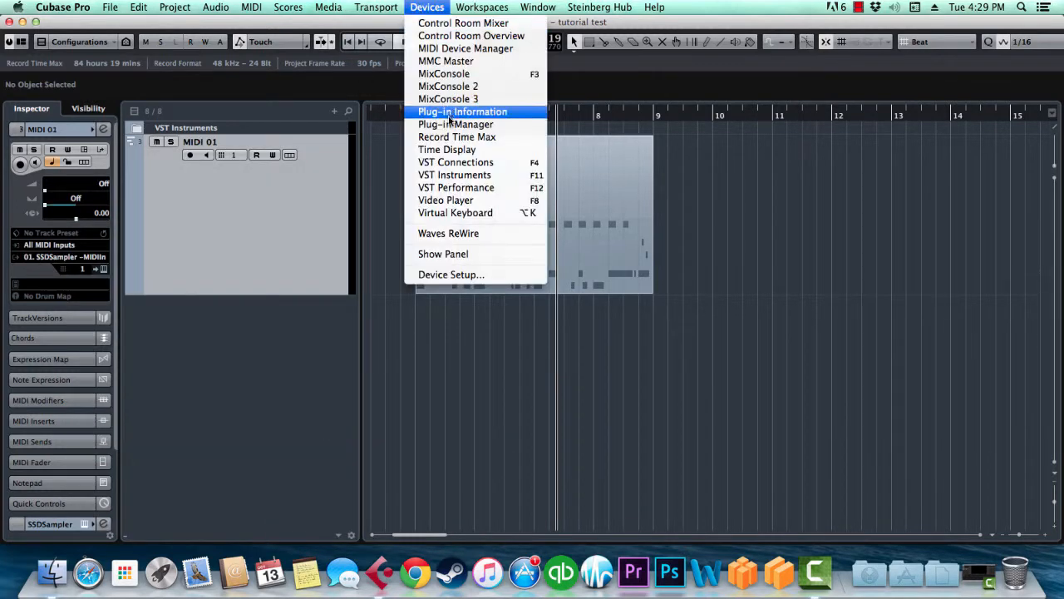
pyautogui.click(455, 175)
pyautogui.click(605, 309)
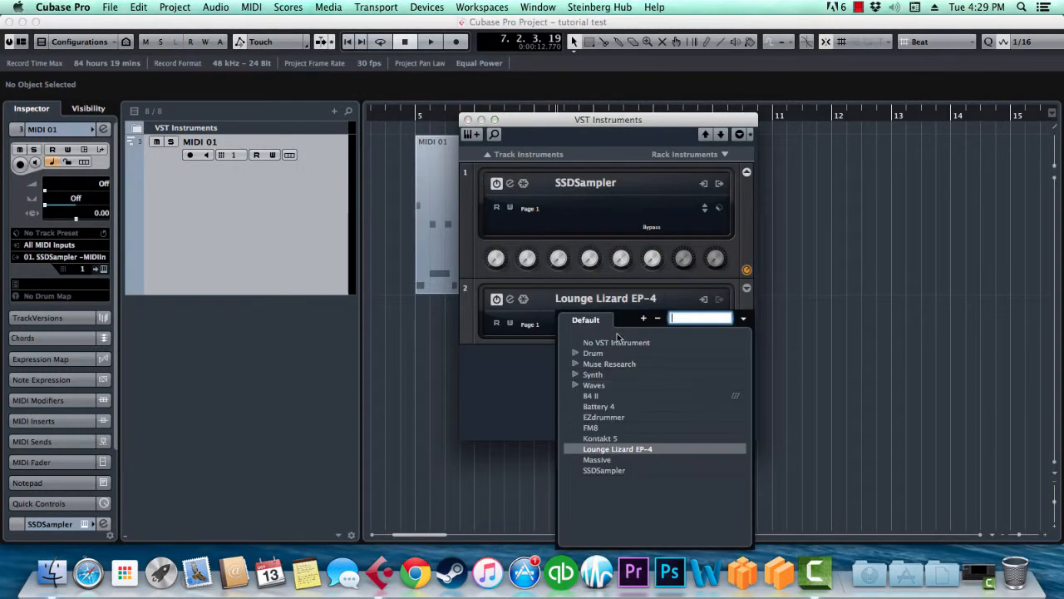
pyautogui.click(617, 342)
pyautogui.click(468, 120)
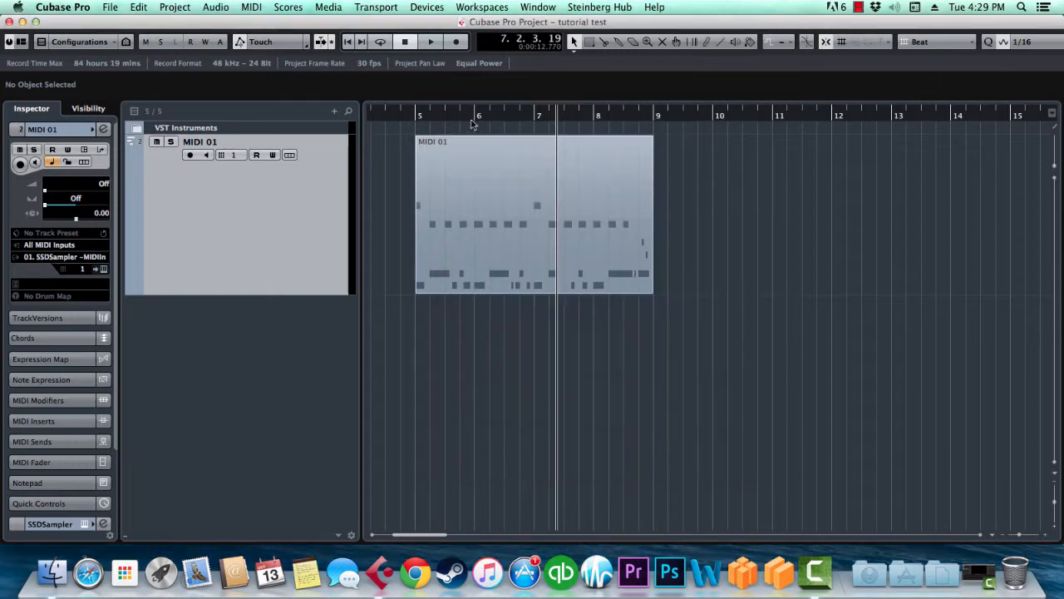
# Step: Add one instrument track that uses Lounge Lizard EP-4 and move the plug-in window clear of the track list
pyautogui.rightClick(240, 353)
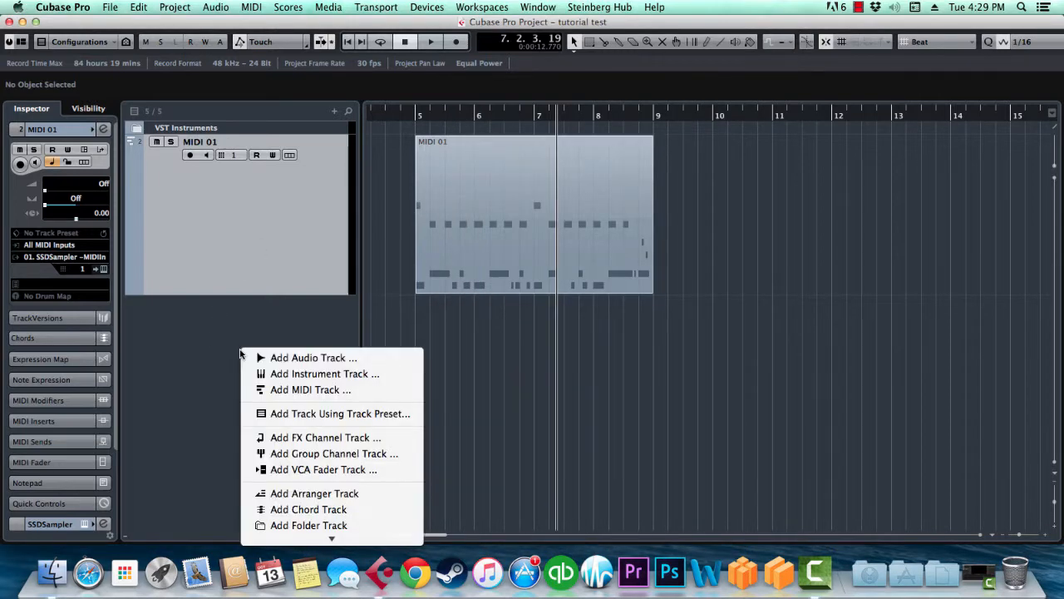
pyautogui.click(341, 380)
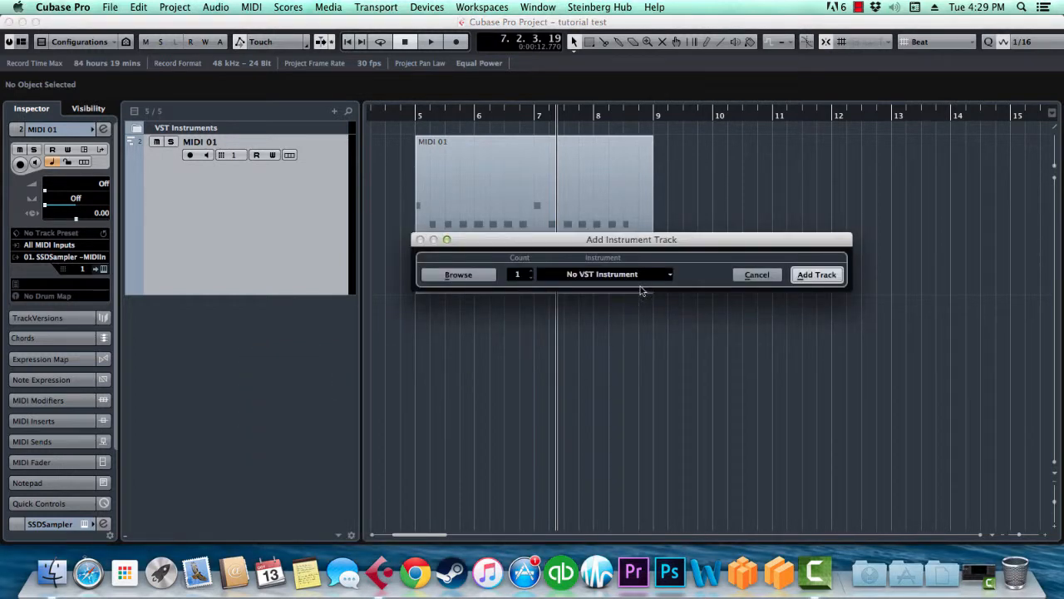
pyautogui.moveTo(644, 245); pyautogui.dragTo(610, 240)
pyautogui.click(592, 273)
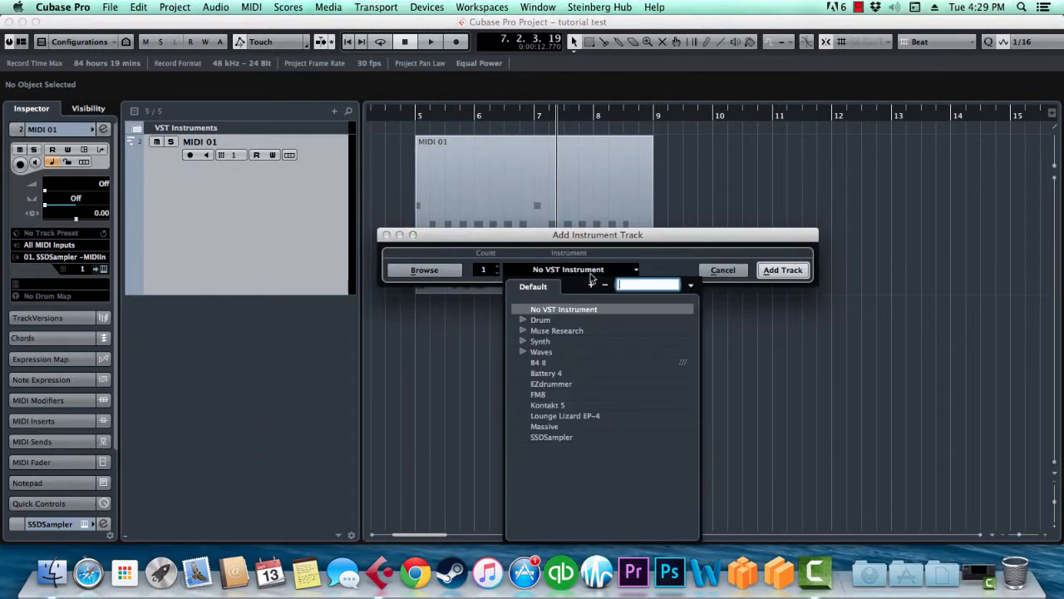
pyautogui.click(578, 416)
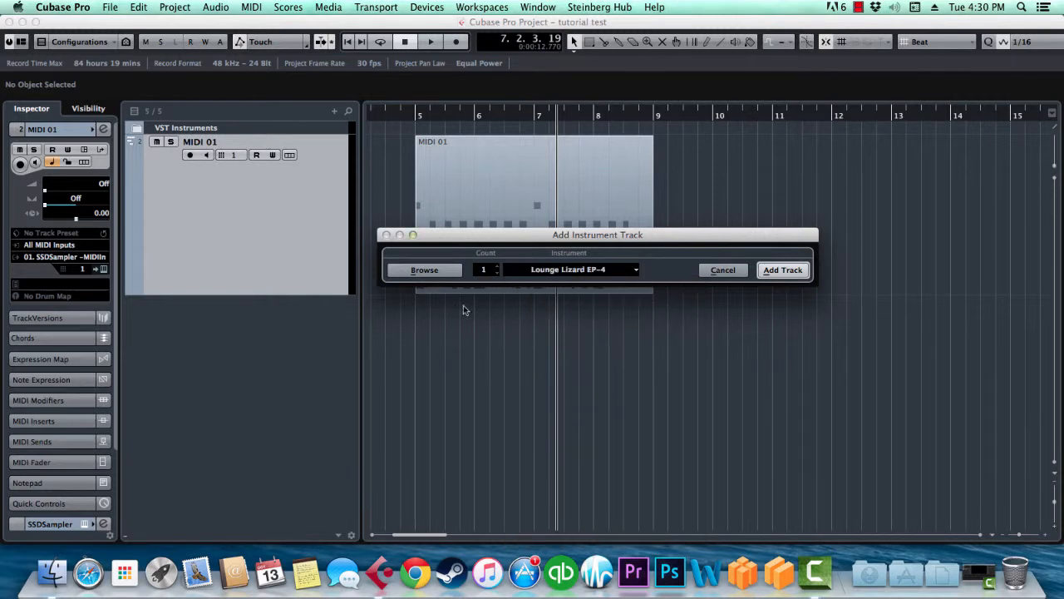
pyautogui.click(782, 270)
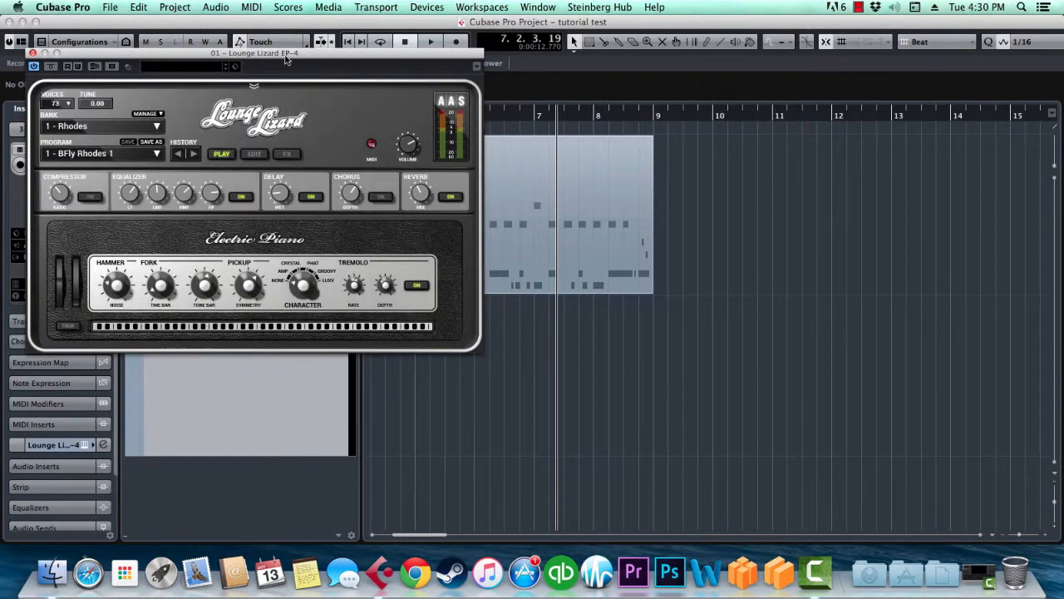
pyautogui.moveTo(285, 55); pyautogui.dragTo(746, 56)
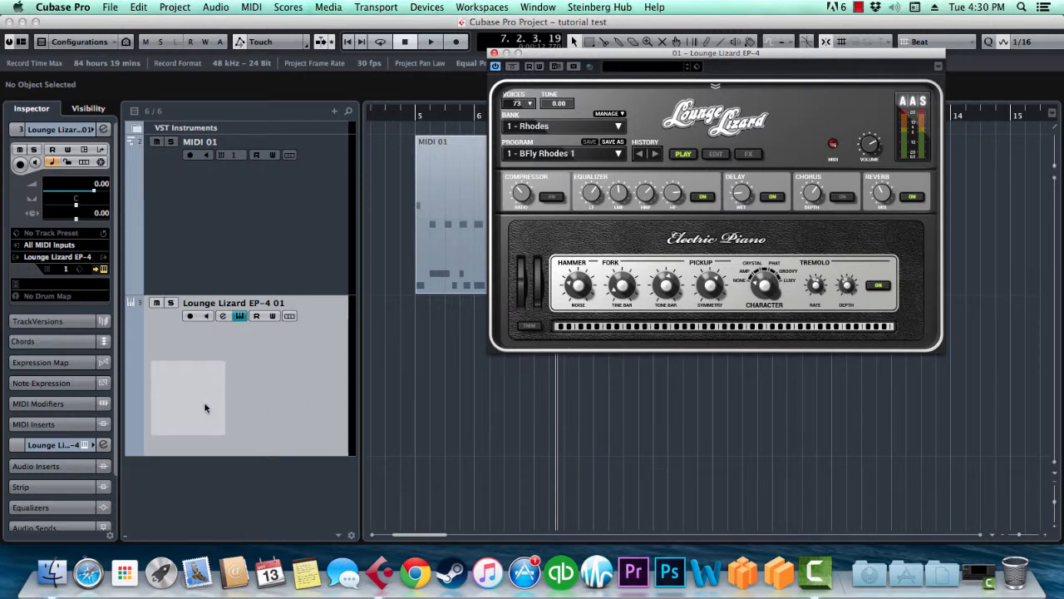
# Step: Record-enable the Lounge Lizard EP-4 01 track and close its plug-in window
pyautogui.click(249, 369)
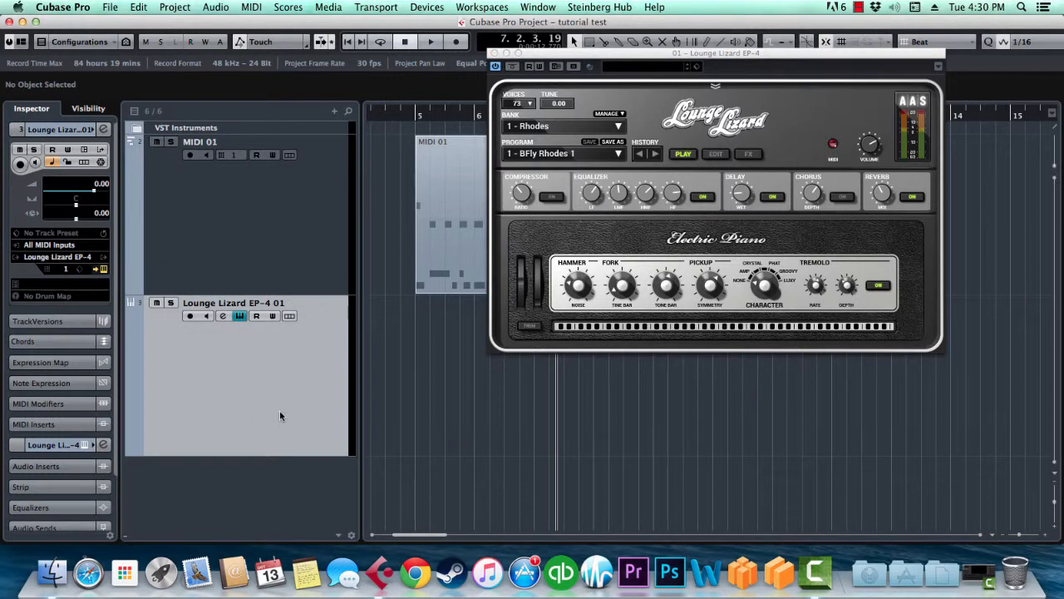
pyautogui.click(190, 316)
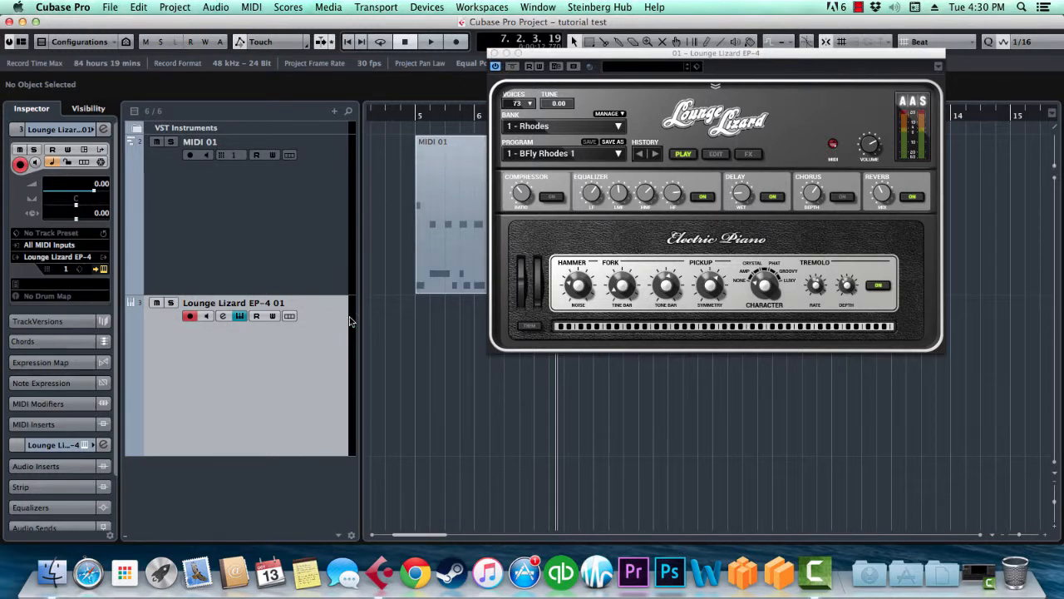
pyautogui.click(495, 53)
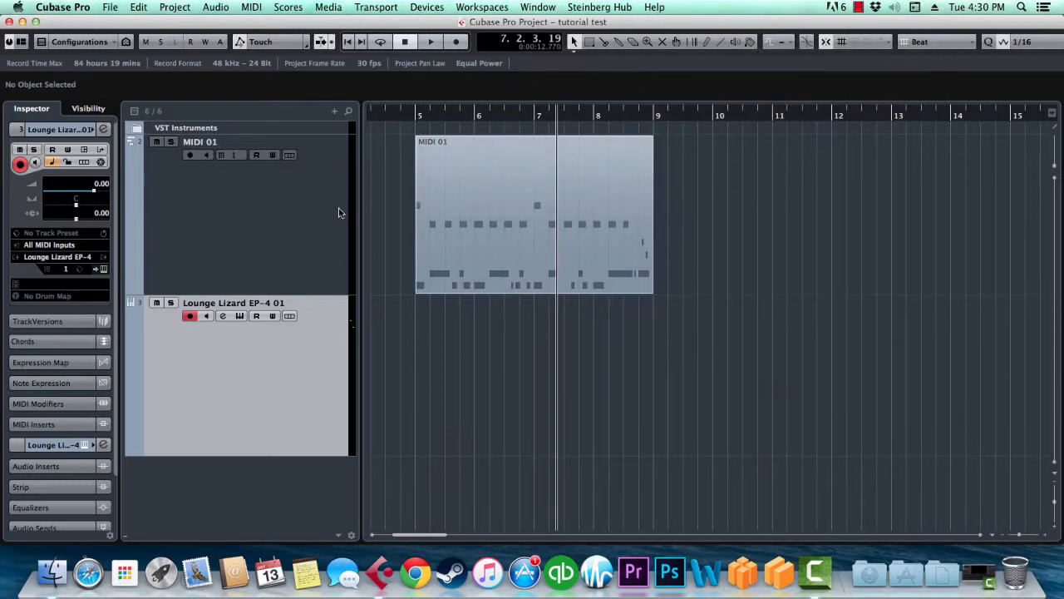
# Step: Add three MIDI tracks directly below the MIDI 01 track
pyautogui.click(315, 218)
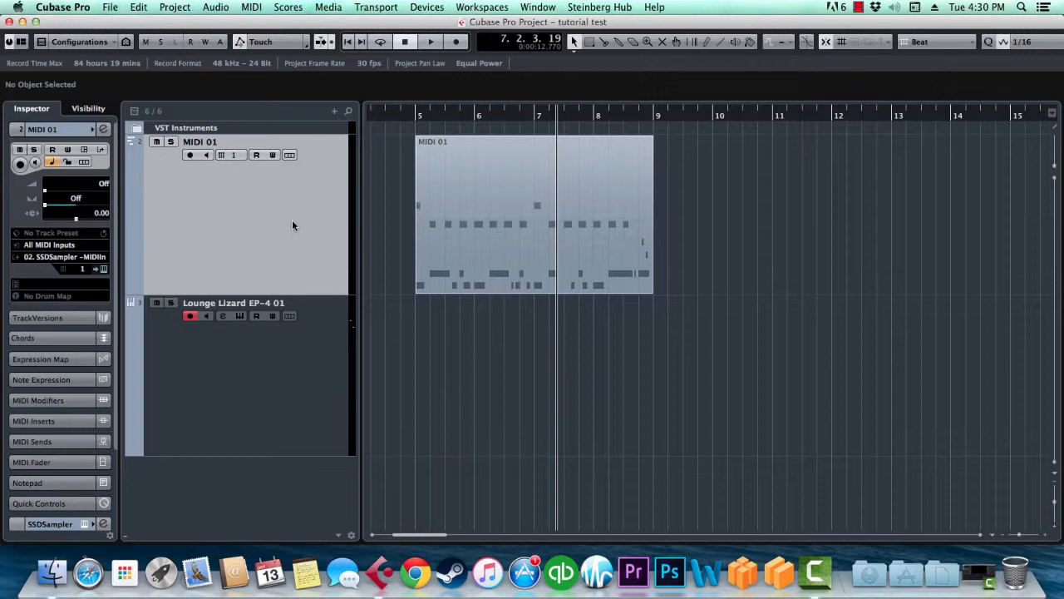
pyautogui.rightClick(235, 197)
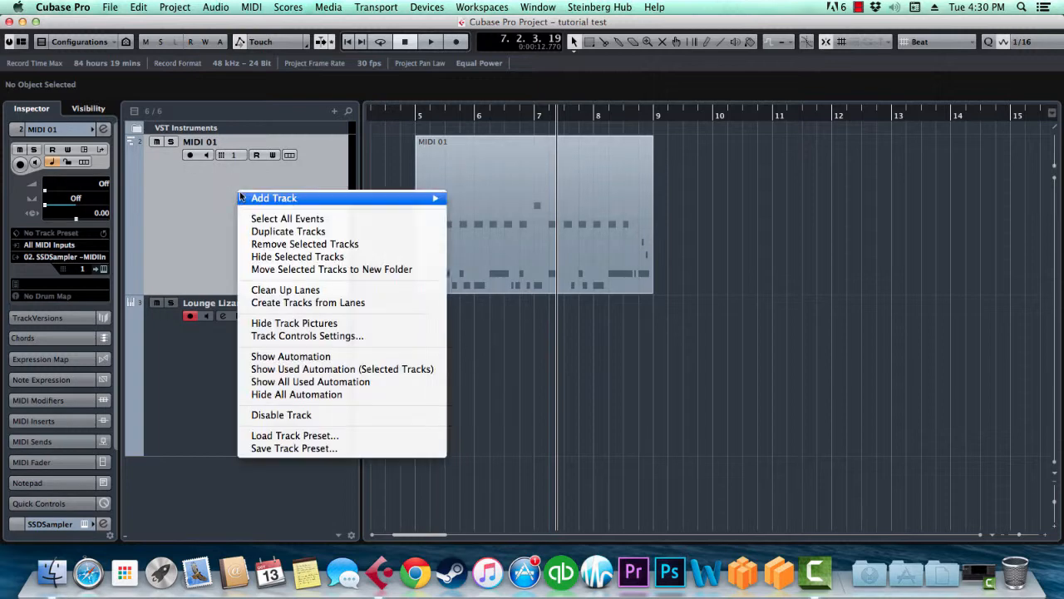
pyautogui.moveTo(280, 197)
pyautogui.click(499, 230)
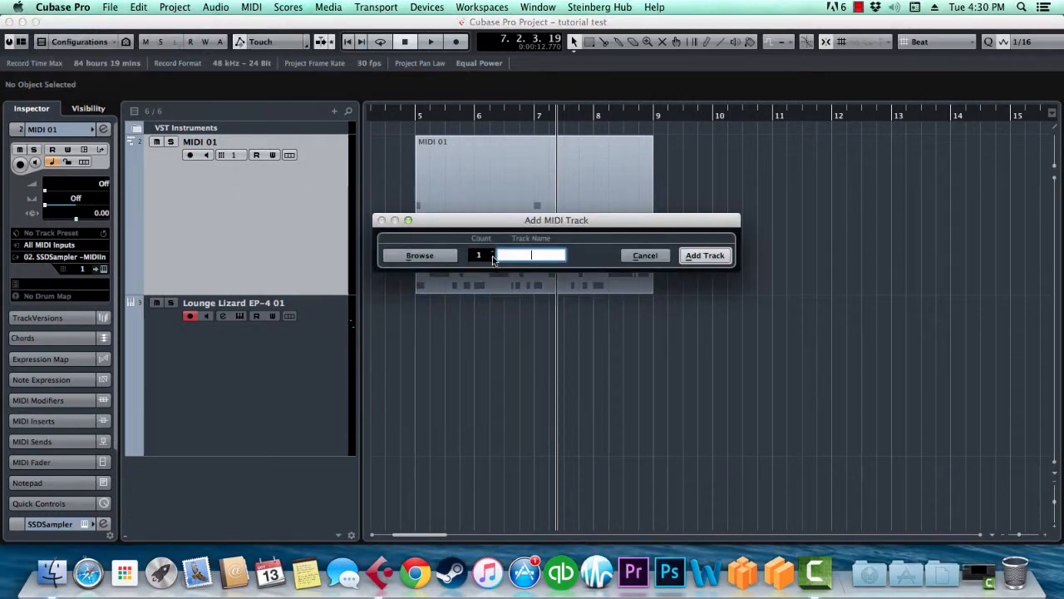
pyautogui.click(492, 258)
pyautogui.click(707, 257)
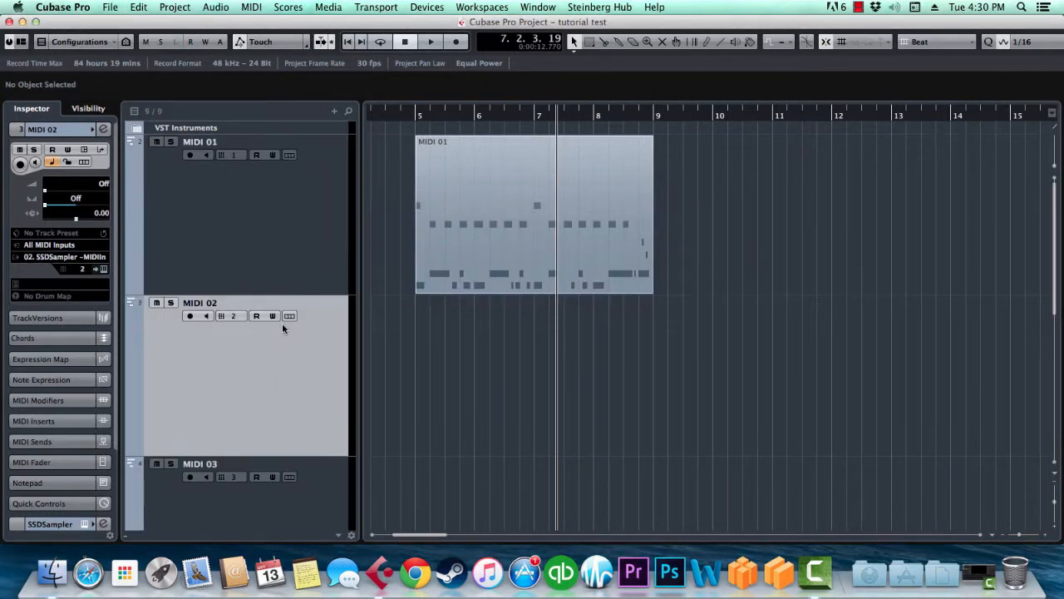
# Step: Examine the new MIDI tracks, the output routing choices for MIDI 02, and the Lounge Lizard EP-4 01 instrument track
pyautogui.scroll(-5, 282, 323)
pyautogui.scroll(4, 291, 328)
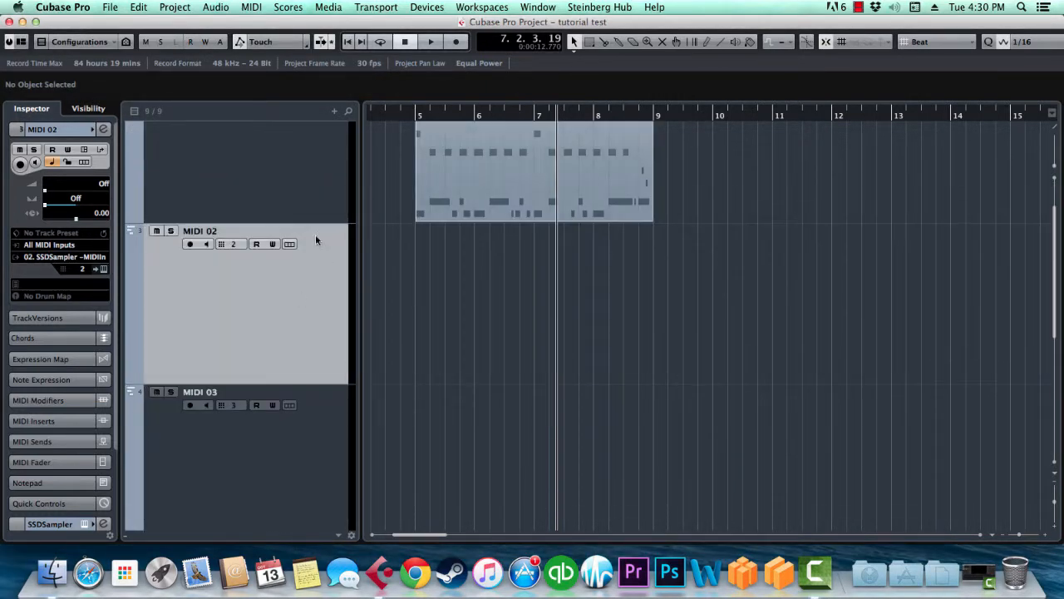
pyautogui.click(67, 256)
pyautogui.click(221, 161)
pyautogui.scroll(2, 294, 298)
pyautogui.scroll(-5, 308, 344)
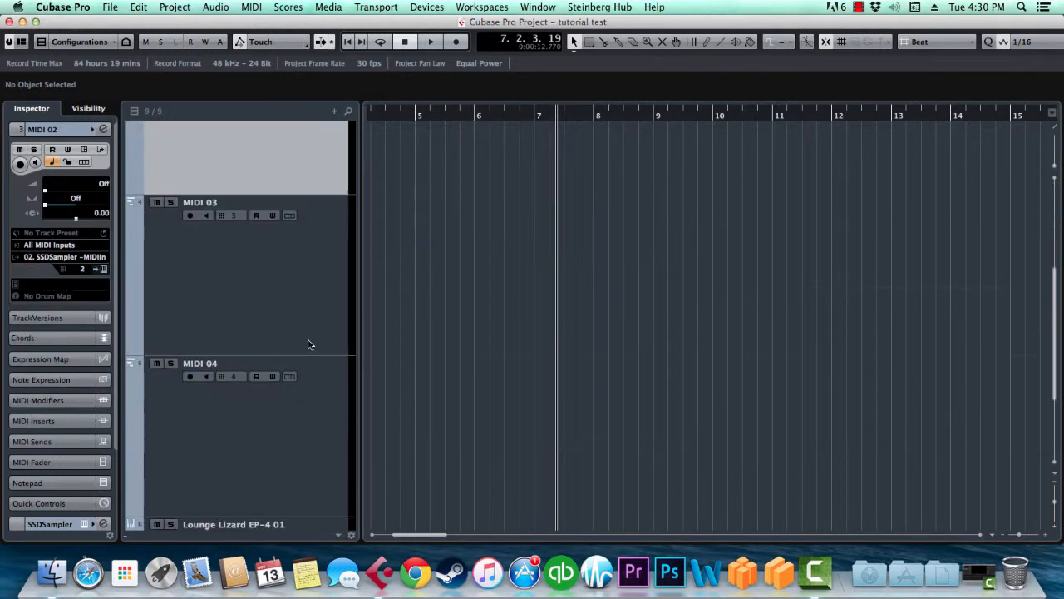
pyautogui.scroll(-3, 310, 336)
pyautogui.click(303, 420)
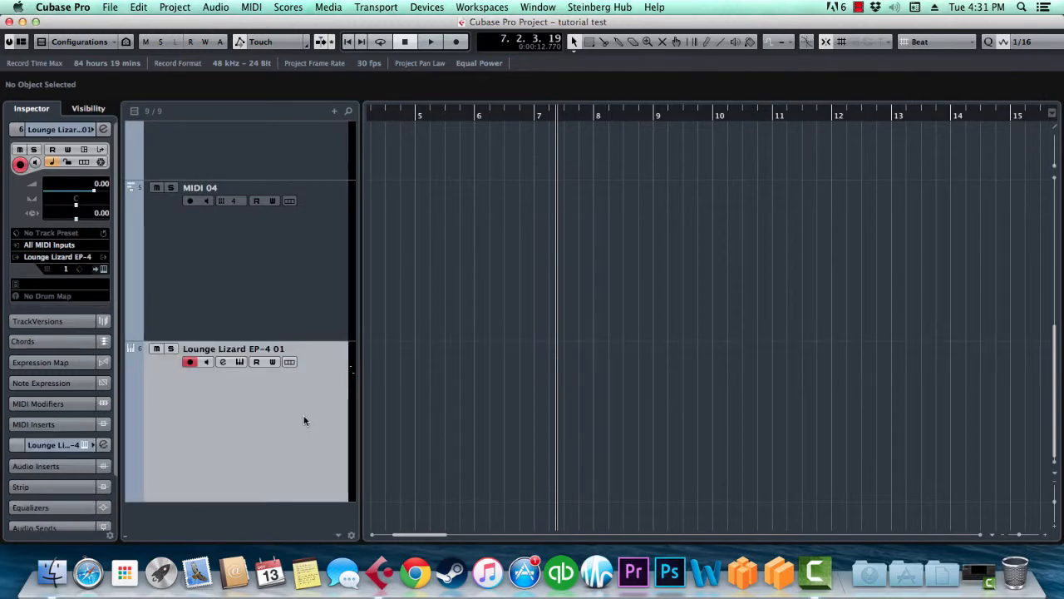
pyautogui.scroll(5, 238, 310)
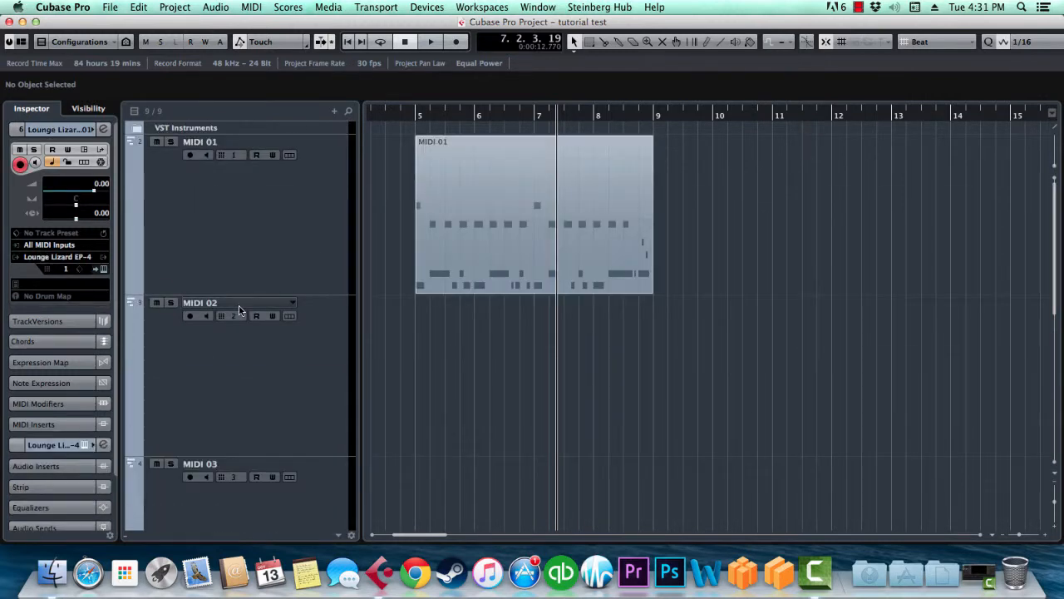
# Step: Load Lounge Lizard EP-4 as a rack instrument below SSDSampler, decline the assigned MIDI track, and close the instrument windows
pyautogui.click(316, 208)
pyautogui.click(427, 7)
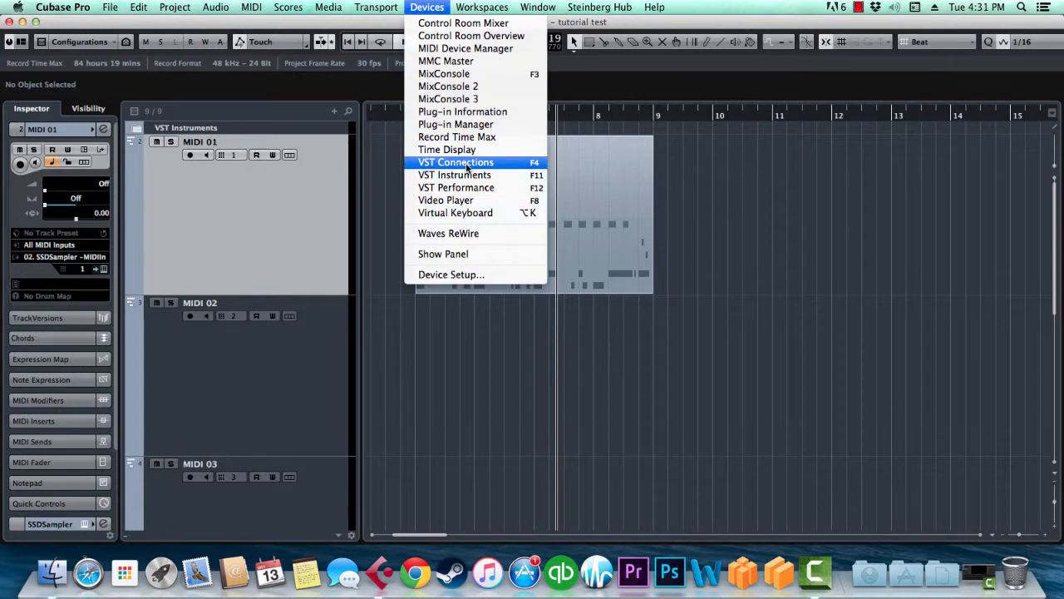
pyautogui.click(480, 176)
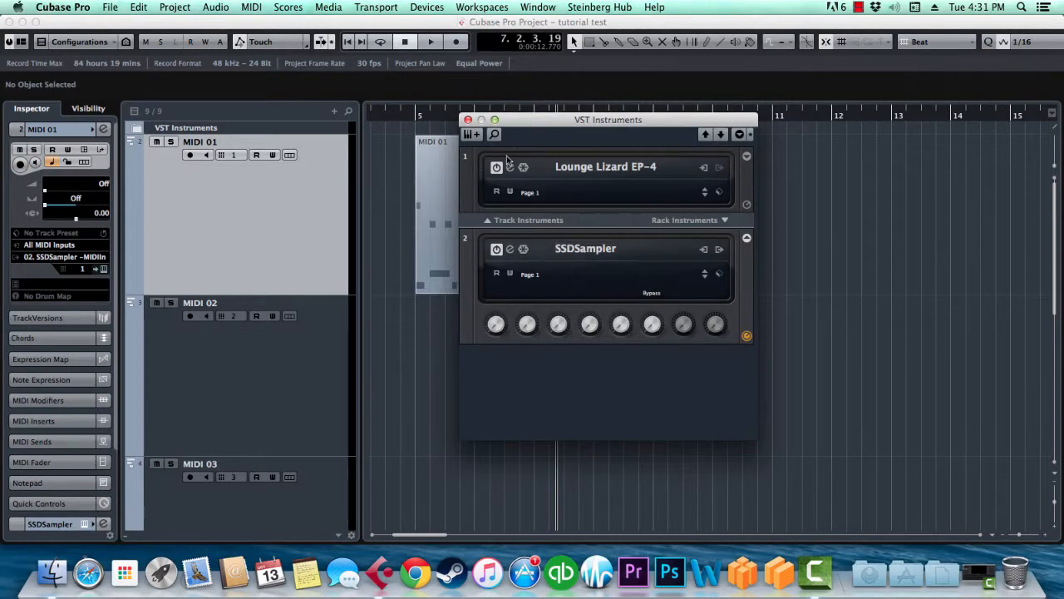
pyautogui.click(697, 224)
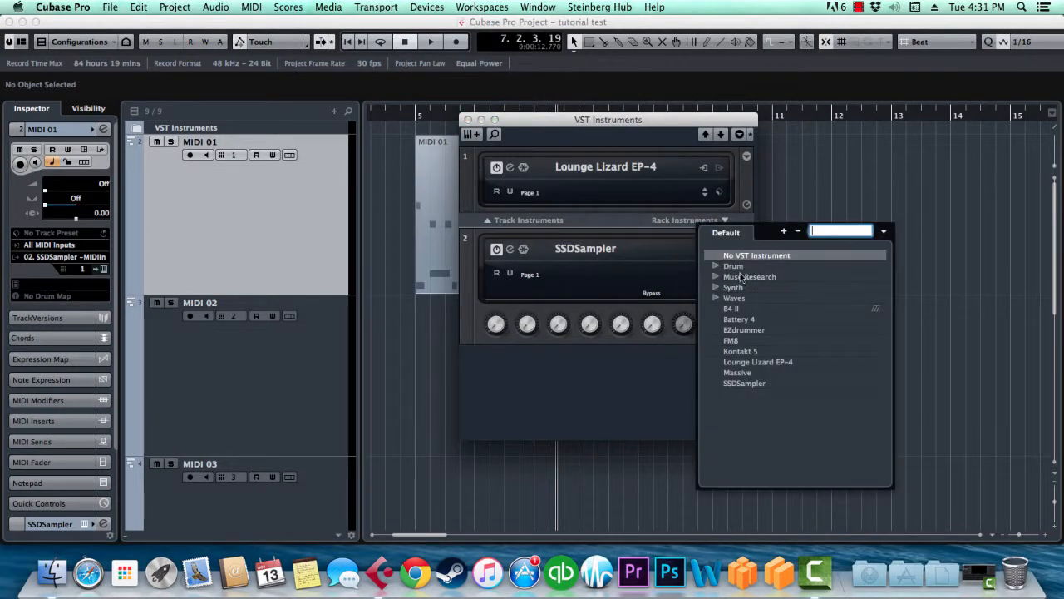
pyautogui.click(752, 361)
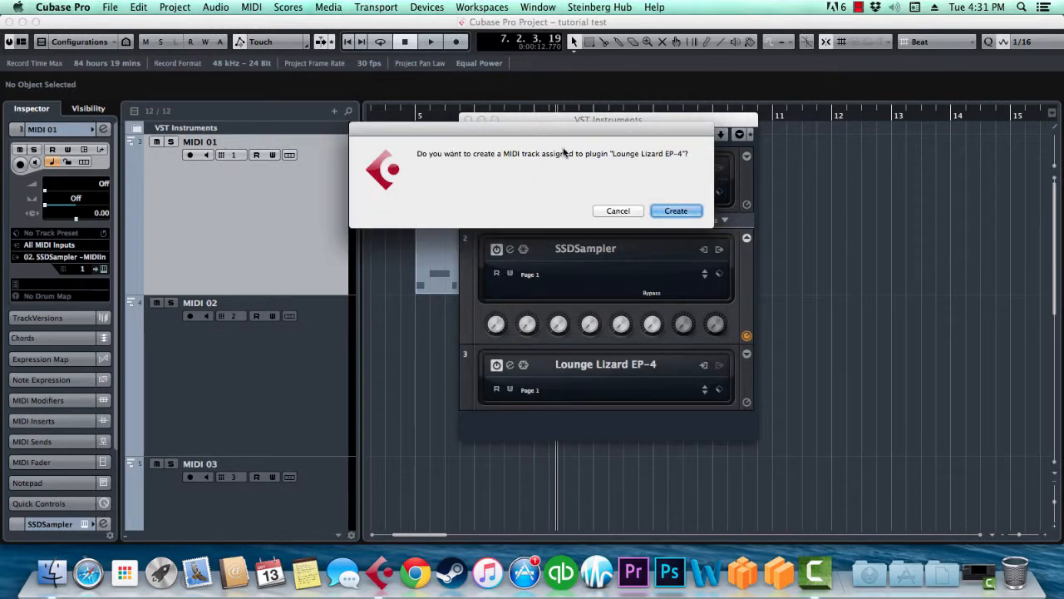
pyautogui.click(617, 211)
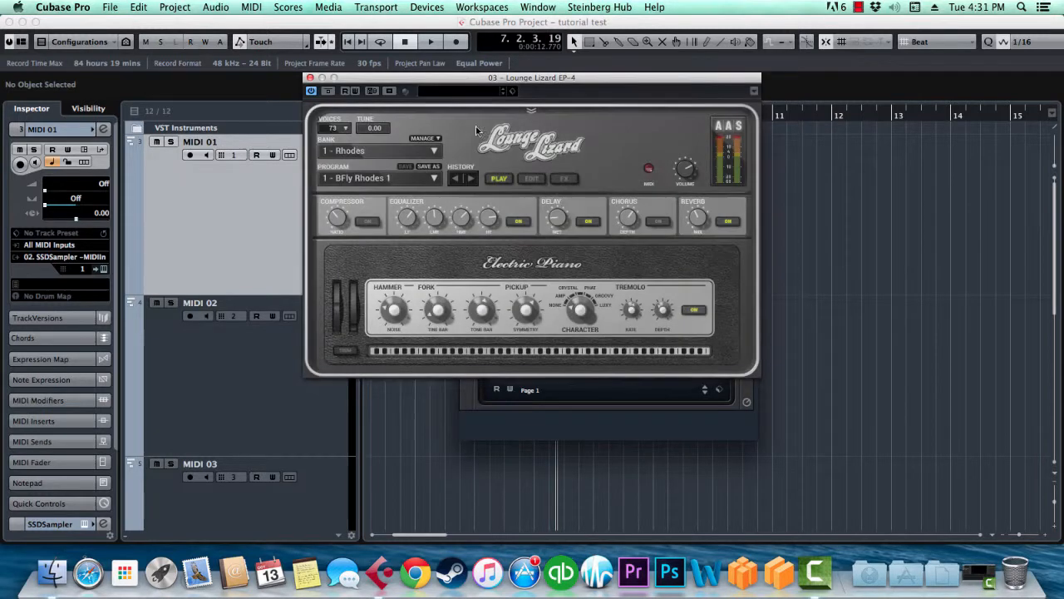
pyautogui.click(309, 110)
pyautogui.click(468, 120)
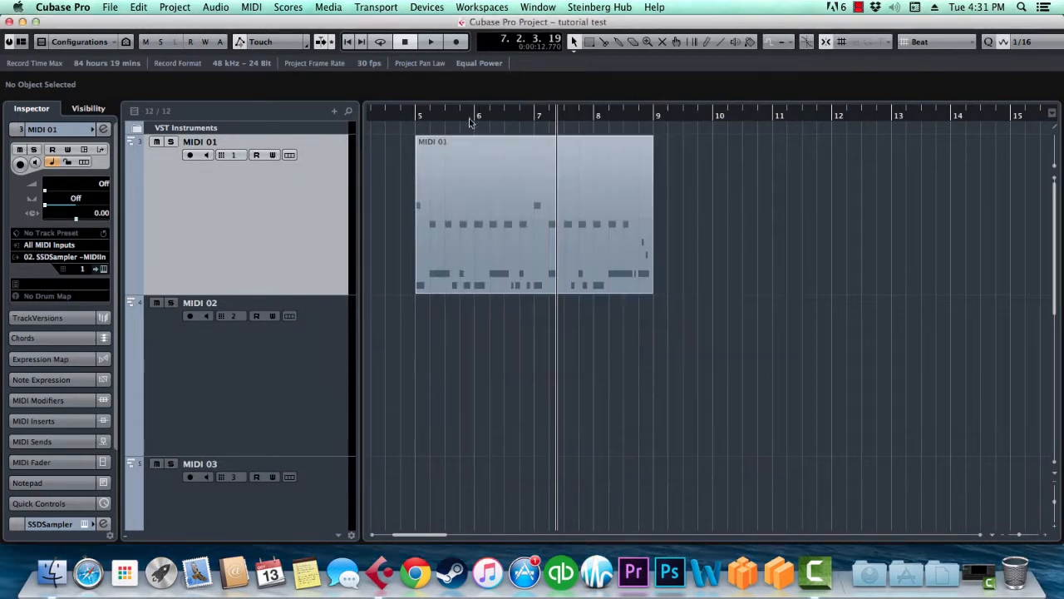
# Step: Set the VST plug-ins preference for creating a MIDI track when loading a VSTi to "Do not", and apply it
pyautogui.click(71, 8)
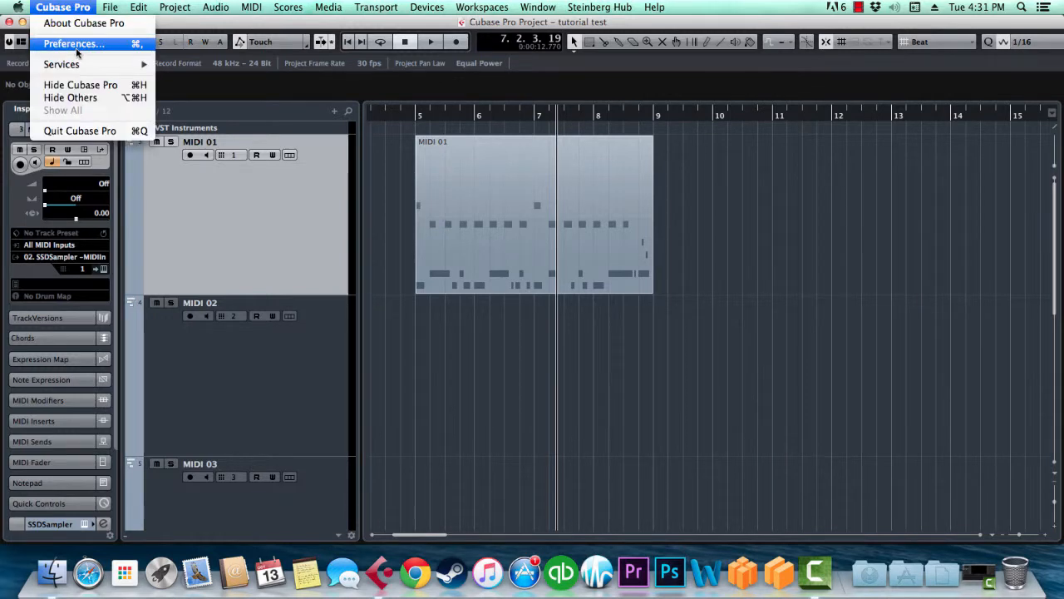
pyautogui.moveTo(115, 5)
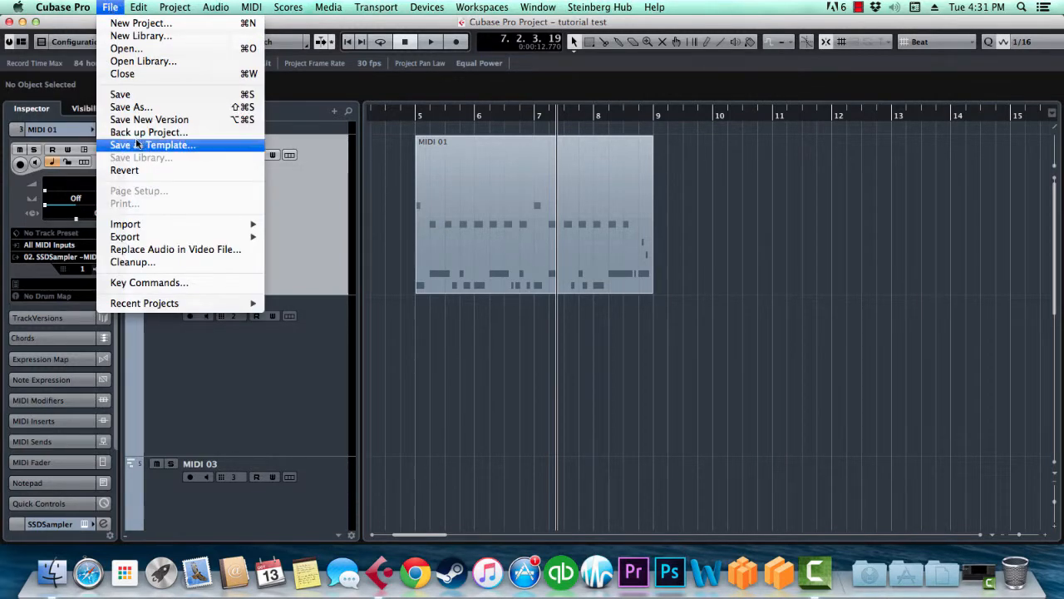
pyautogui.moveTo(79, 6)
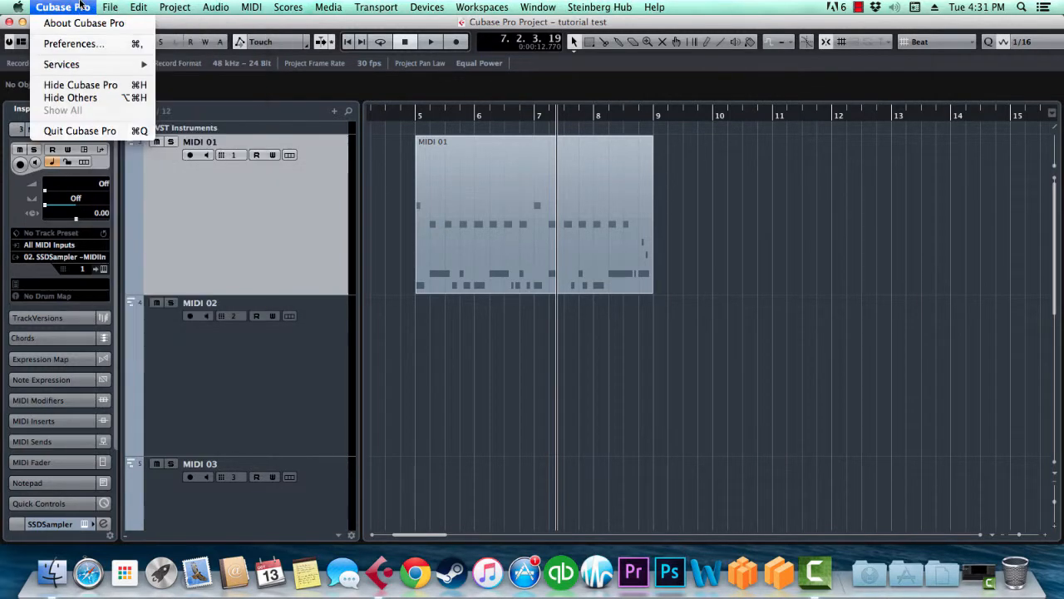
pyautogui.click(74, 46)
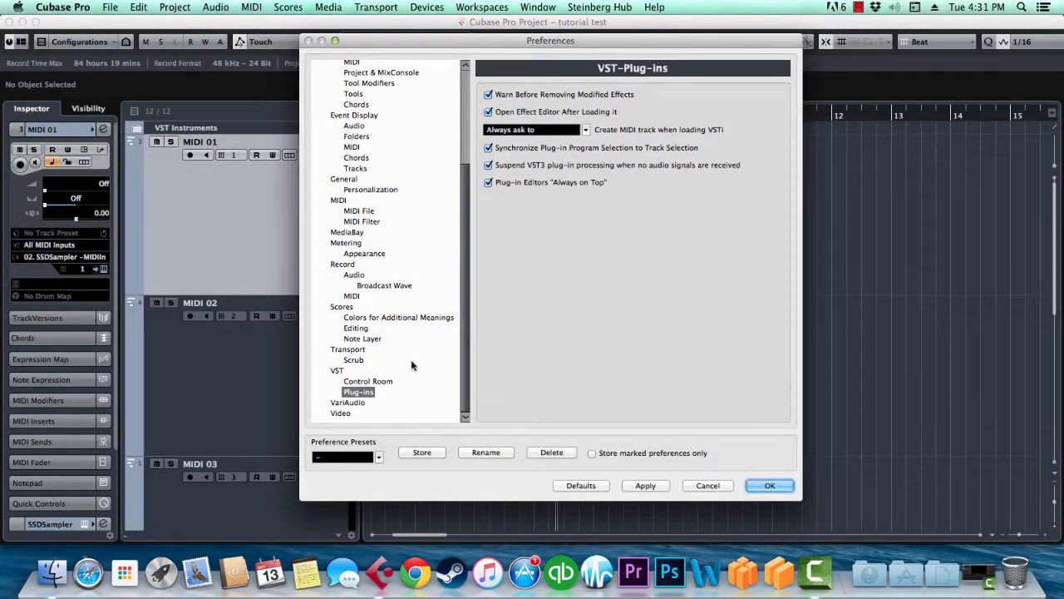
pyautogui.click(341, 371)
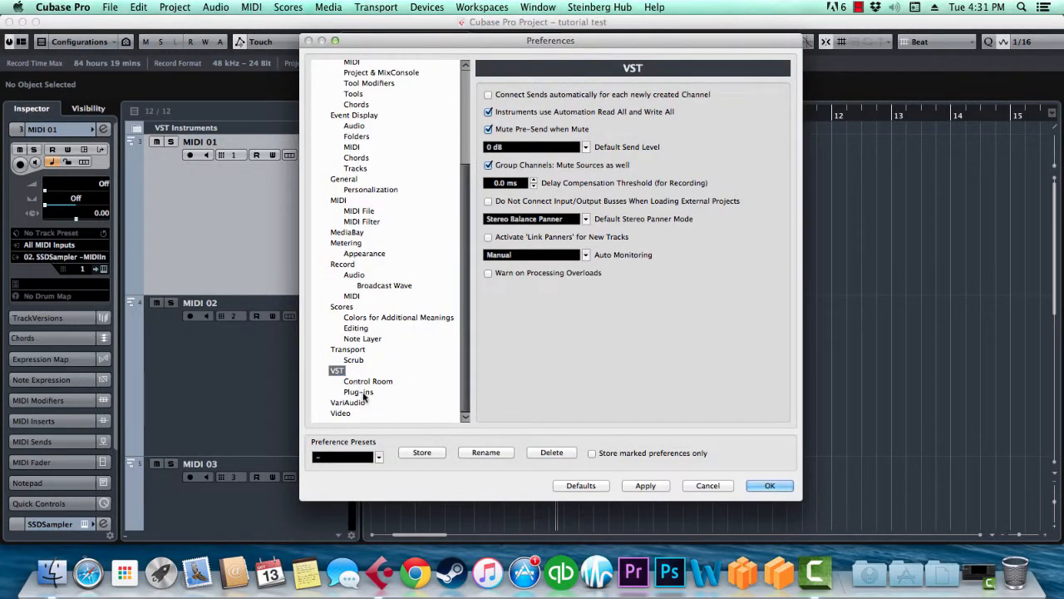
pyautogui.click(362, 393)
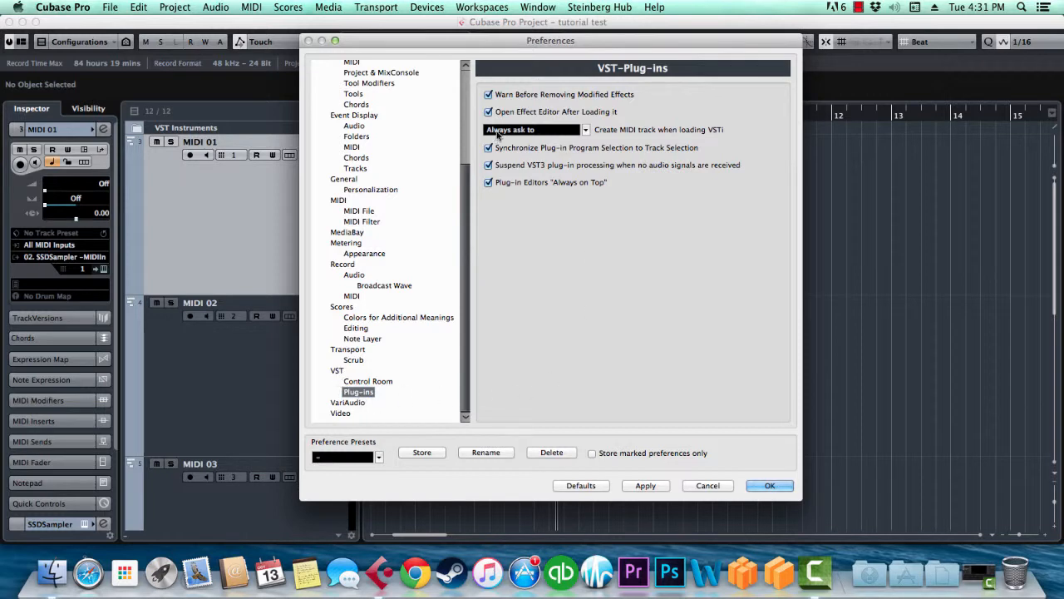
pyautogui.click(584, 133)
pyautogui.click(511, 111)
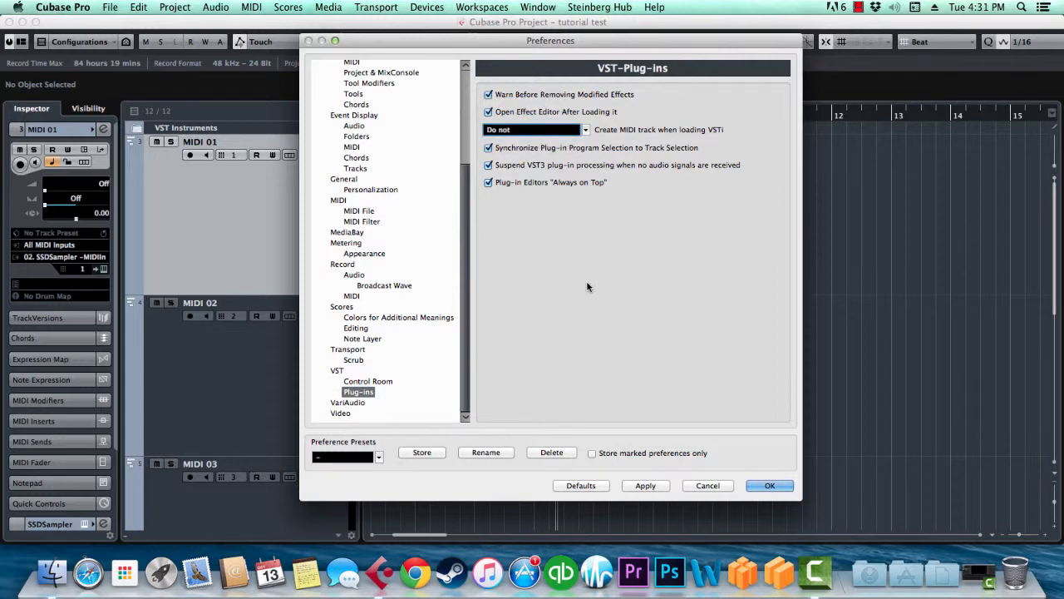
pyautogui.click(646, 486)
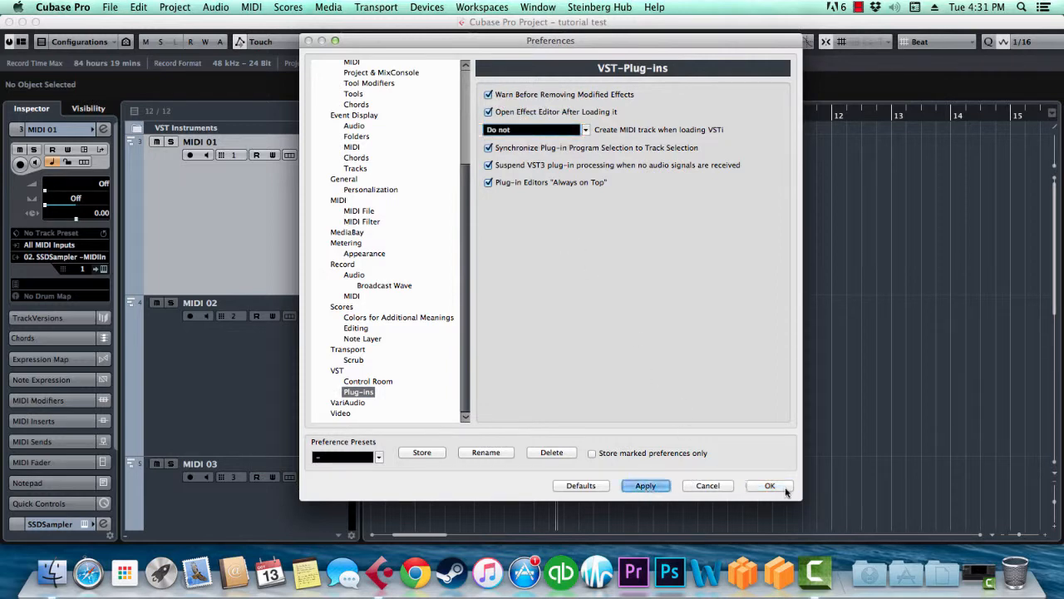
pyautogui.click(784, 488)
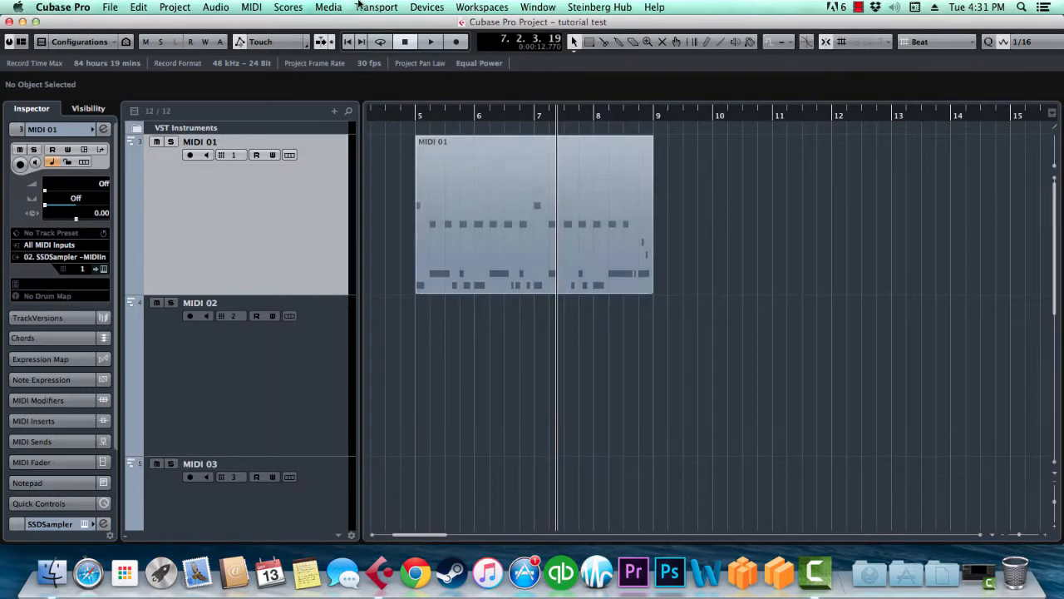
# Step: Remove the Lounge Lizard EP-4 rack instrument below SSDSampler in the VST Instruments rack
pyautogui.click(427, 6)
pyautogui.click(449, 174)
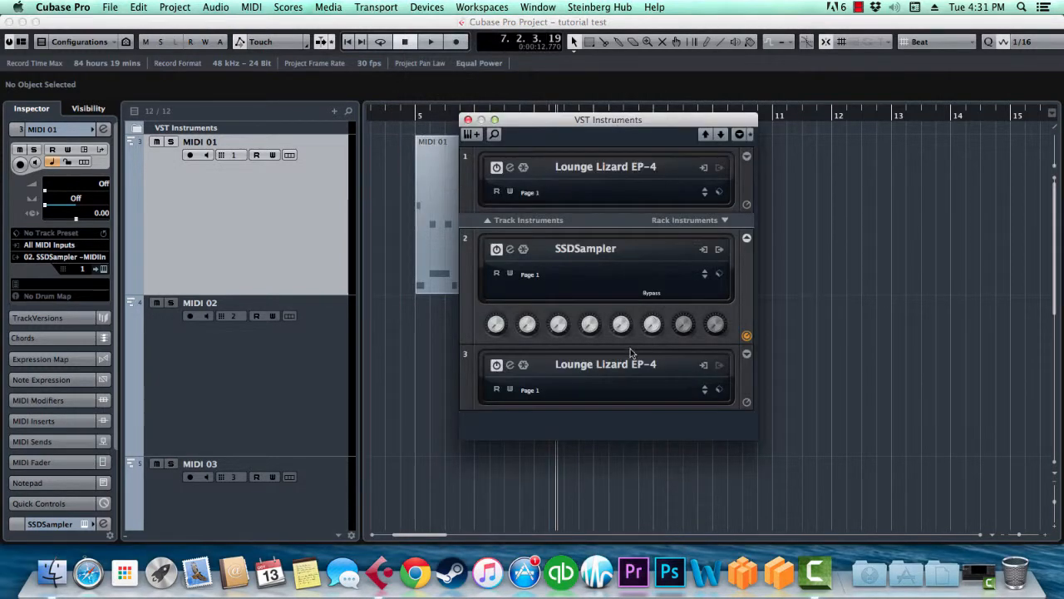
pyautogui.click(611, 365)
pyautogui.click(615, 406)
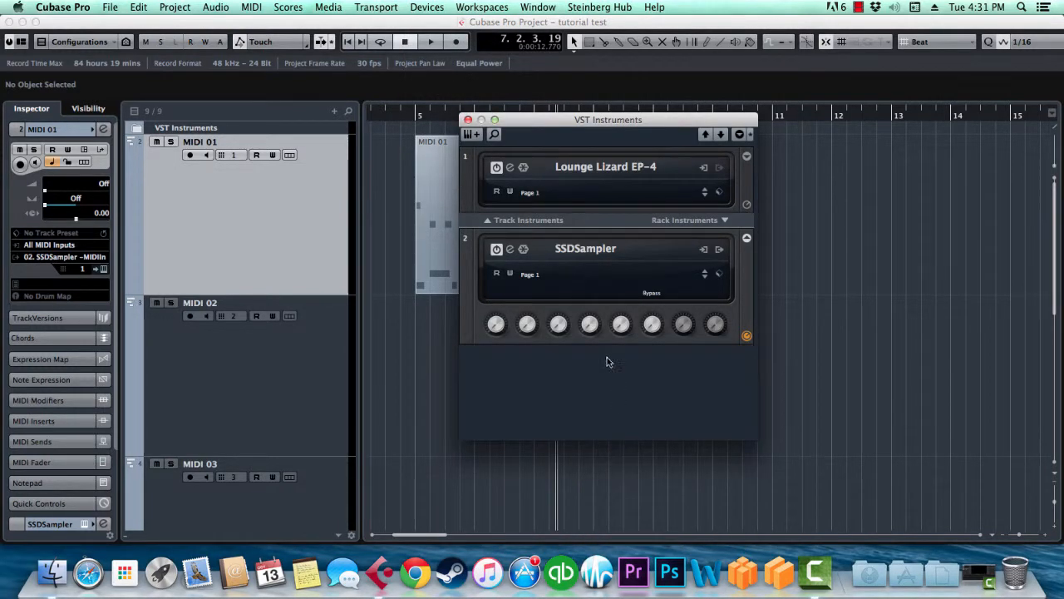
# Step: Load Lounge Lizard EP-4 again as a rack instrument below SSDSampler and close its plug-in window
pyautogui.rightClick(582, 358)
pyautogui.click(640, 396)
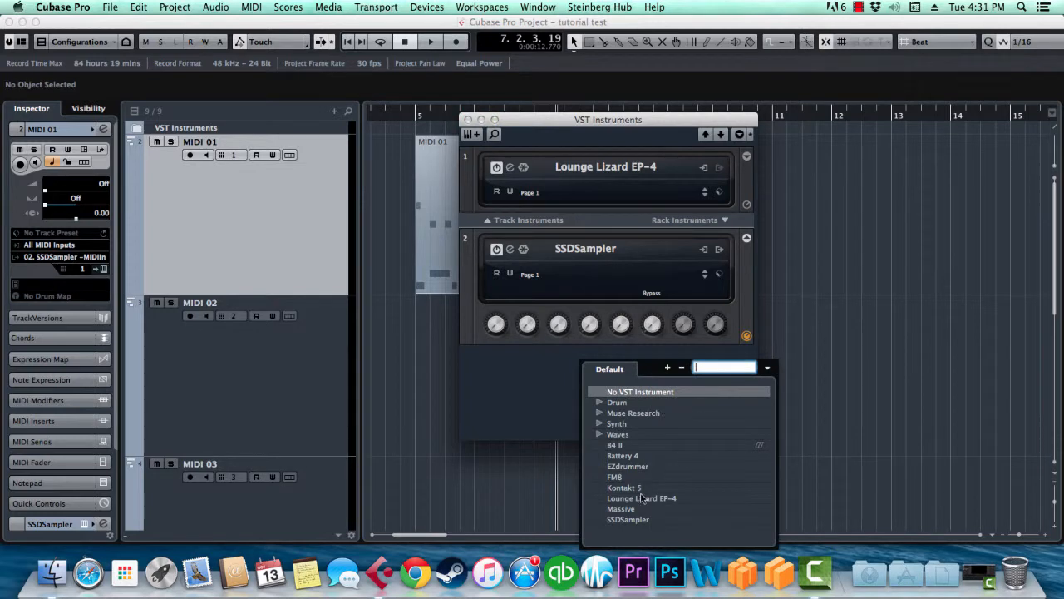
pyautogui.click(542, 354)
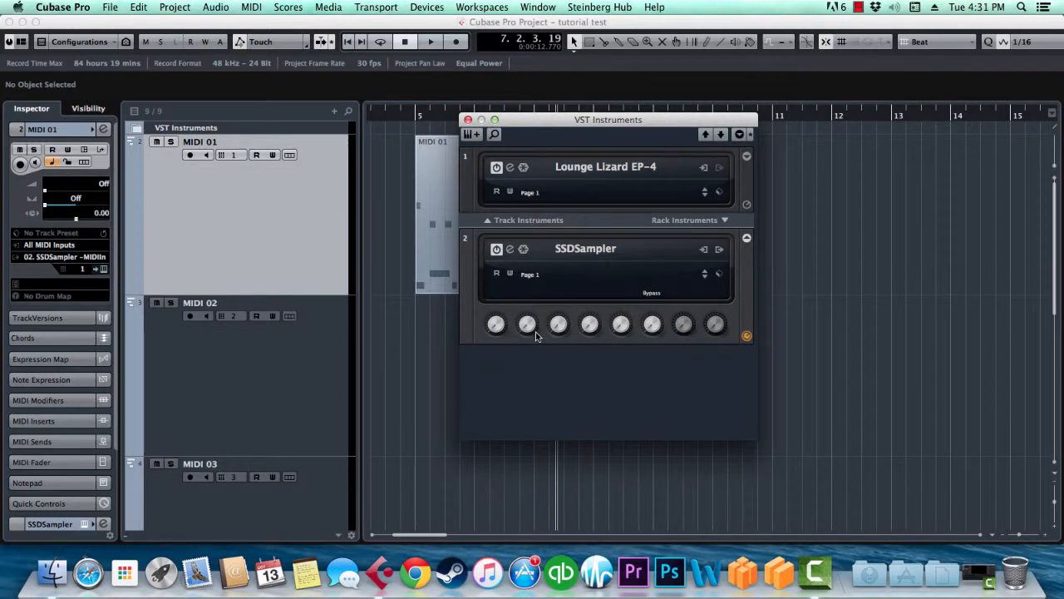
pyautogui.click(310, 79)
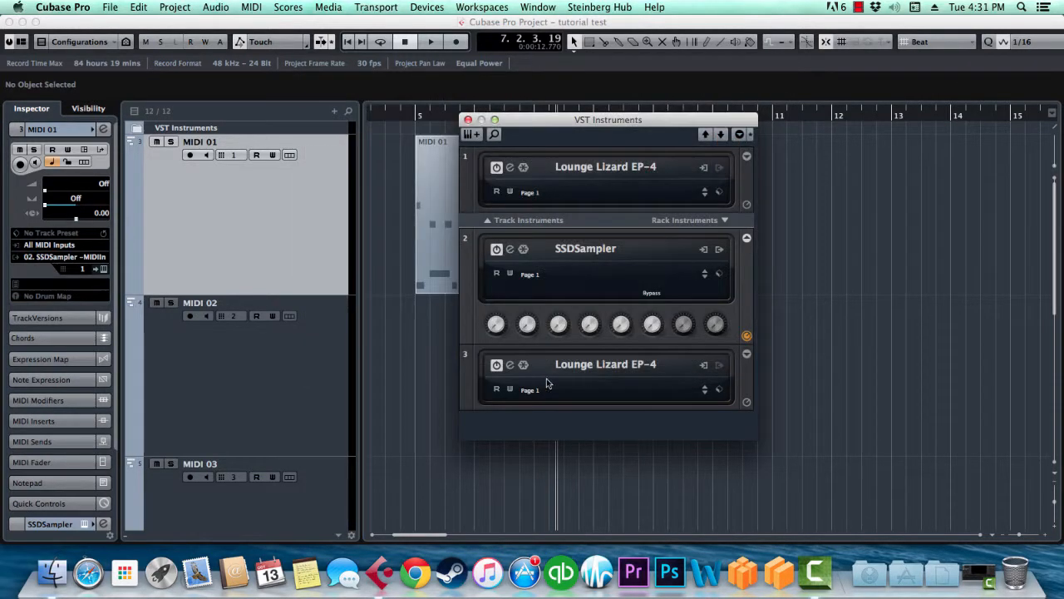
# Step: Clear the reloaded Lounge Lizard EP-4 from its rack instrument slot and close the VST Instruments window
pyautogui.click(602, 366)
pyautogui.click(605, 407)
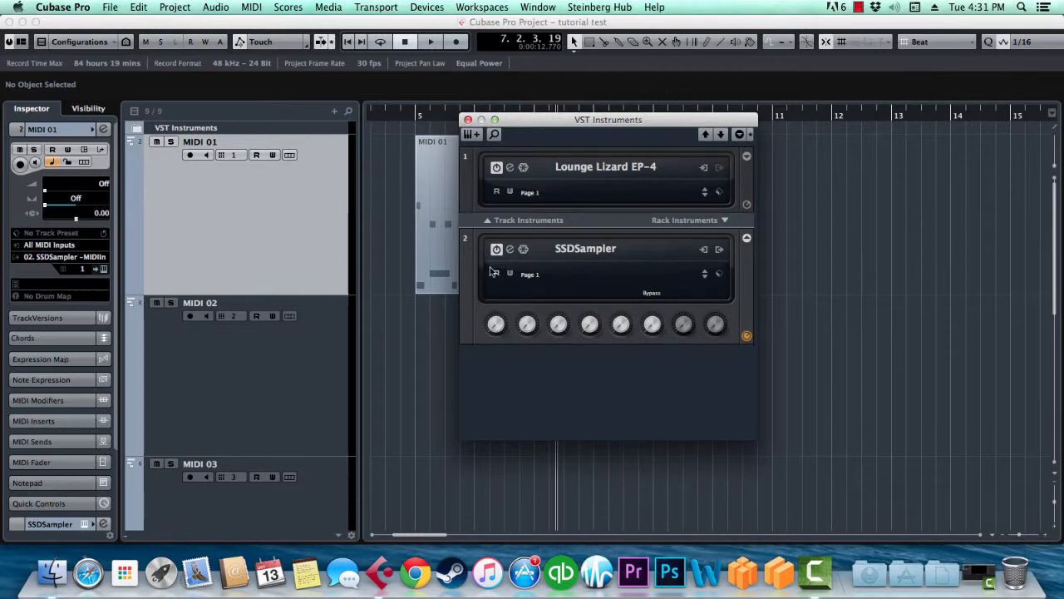
pyautogui.click(468, 121)
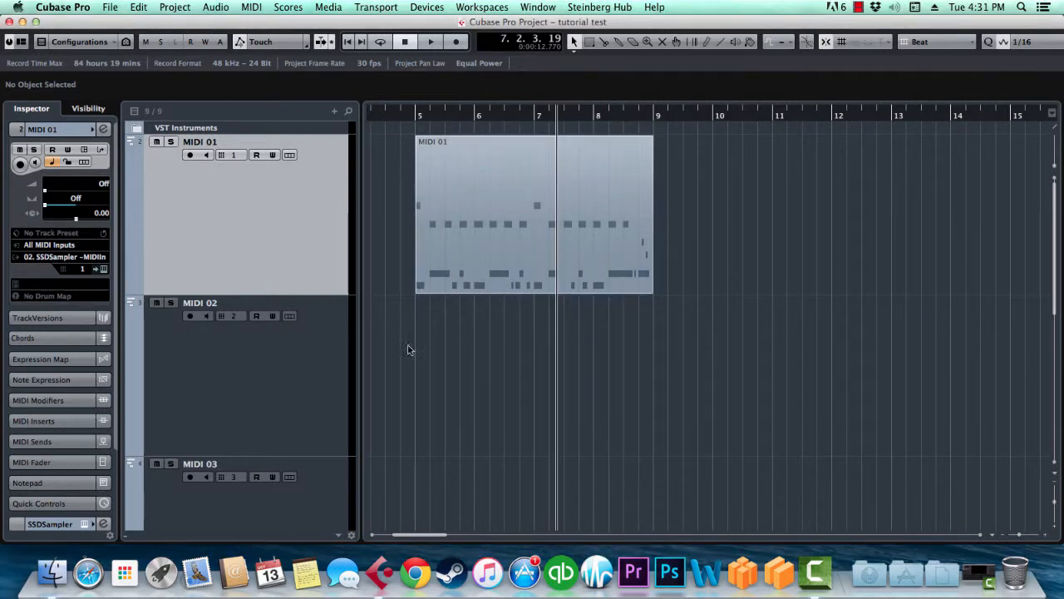
pyautogui.scroll(-10, 356, 391)
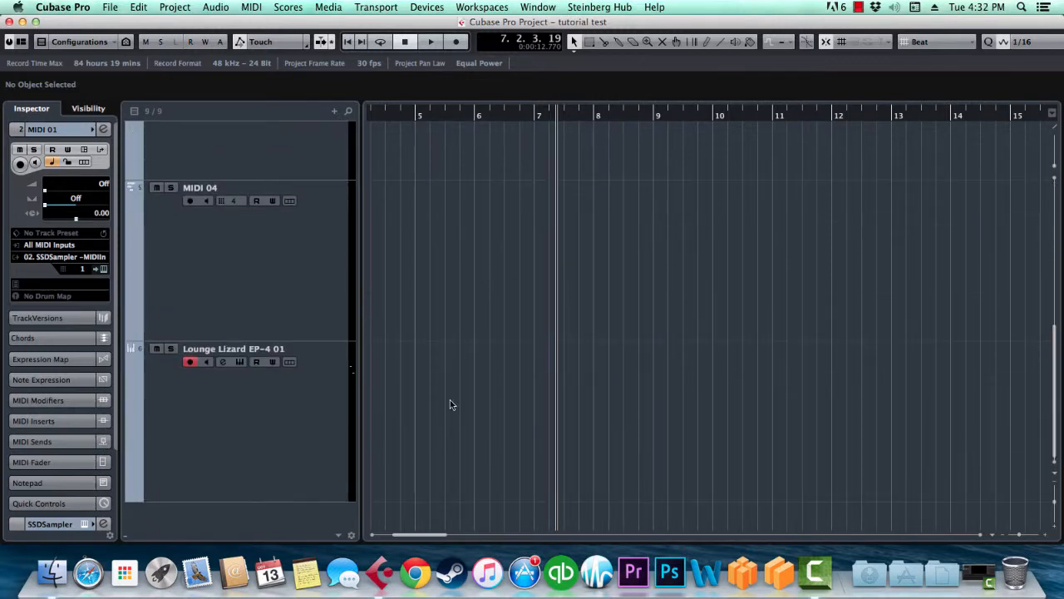
pyautogui.scroll(10, 450, 405)
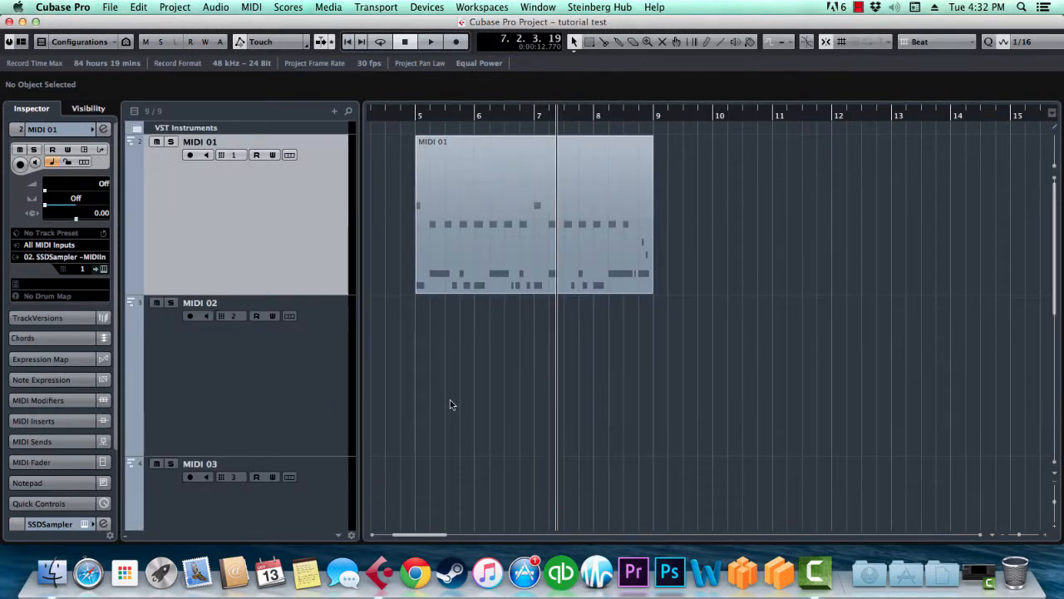
pyautogui.scroll(-10, 450, 404)
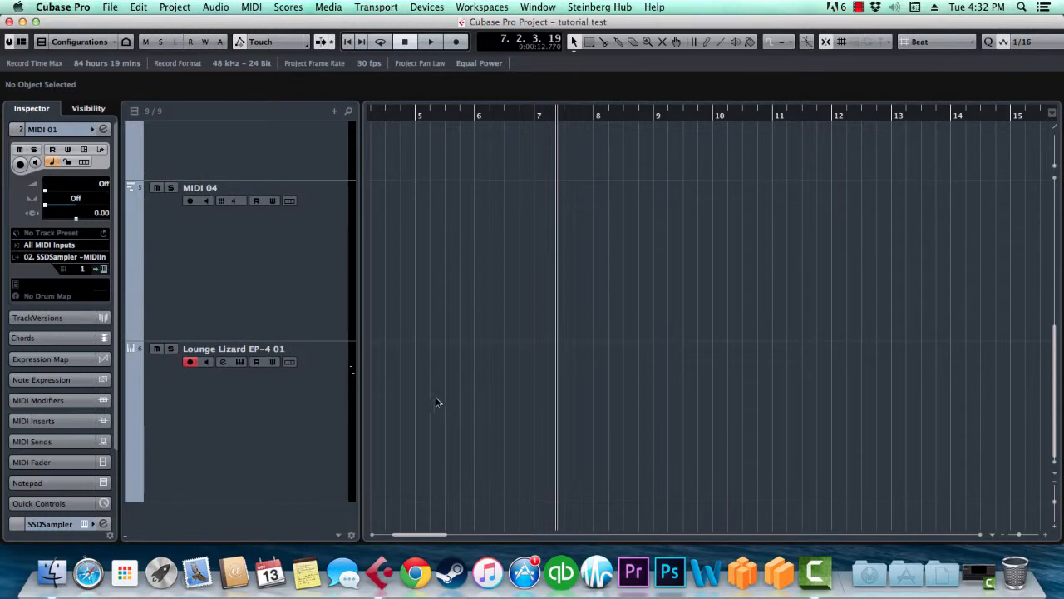
pyautogui.scroll(10, 506, 385)
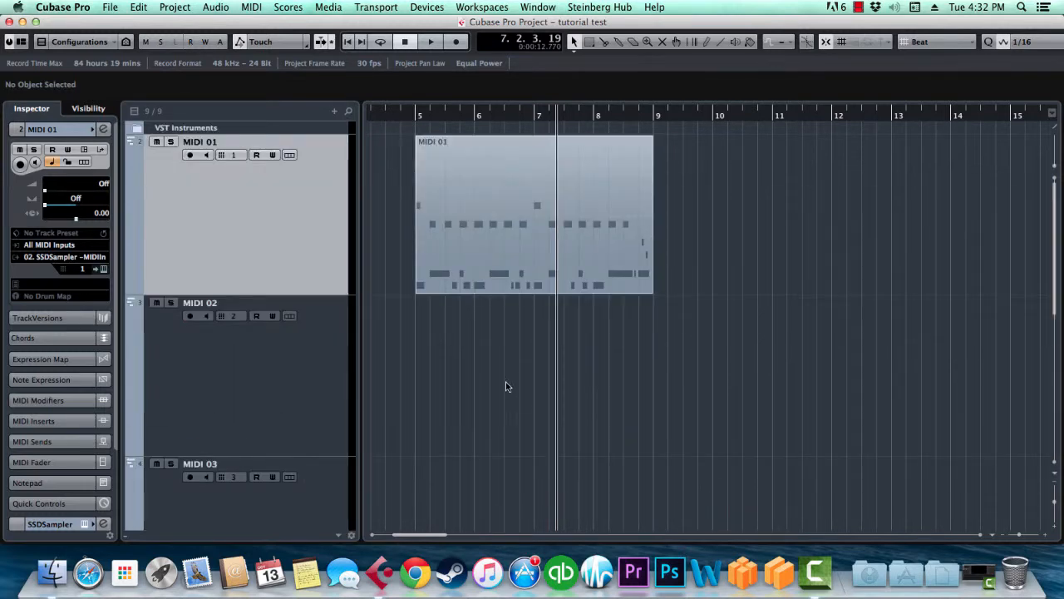
pyautogui.scroll(-10, 502, 385)
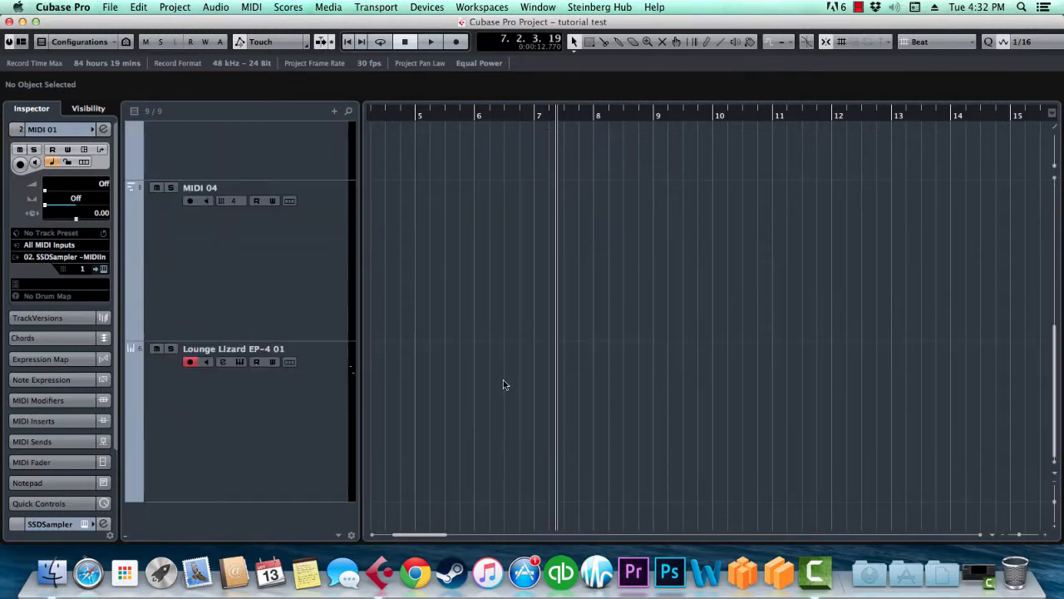
pyautogui.scroll(10, 535, 382)
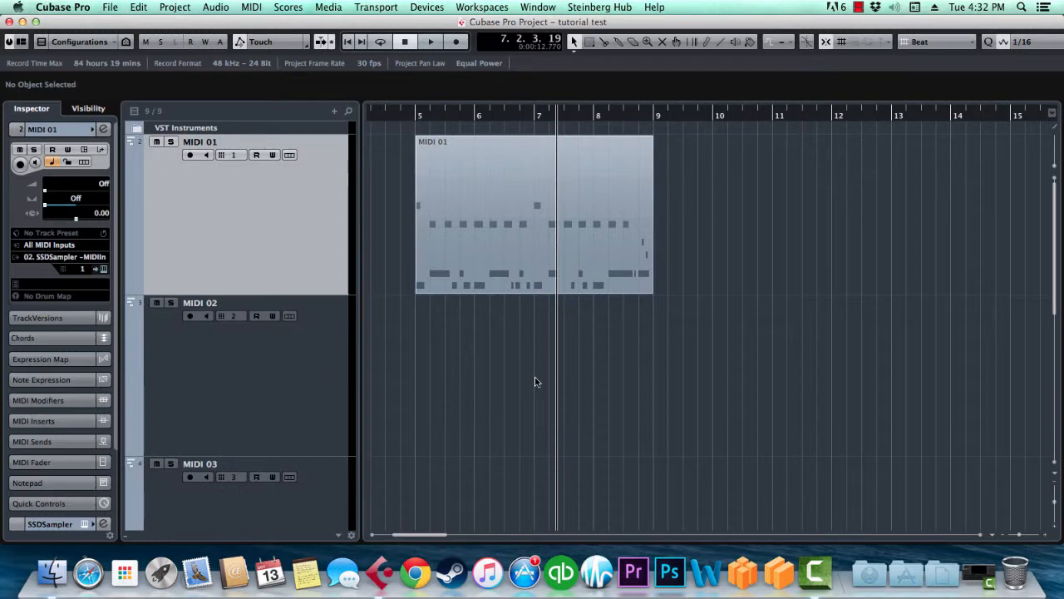